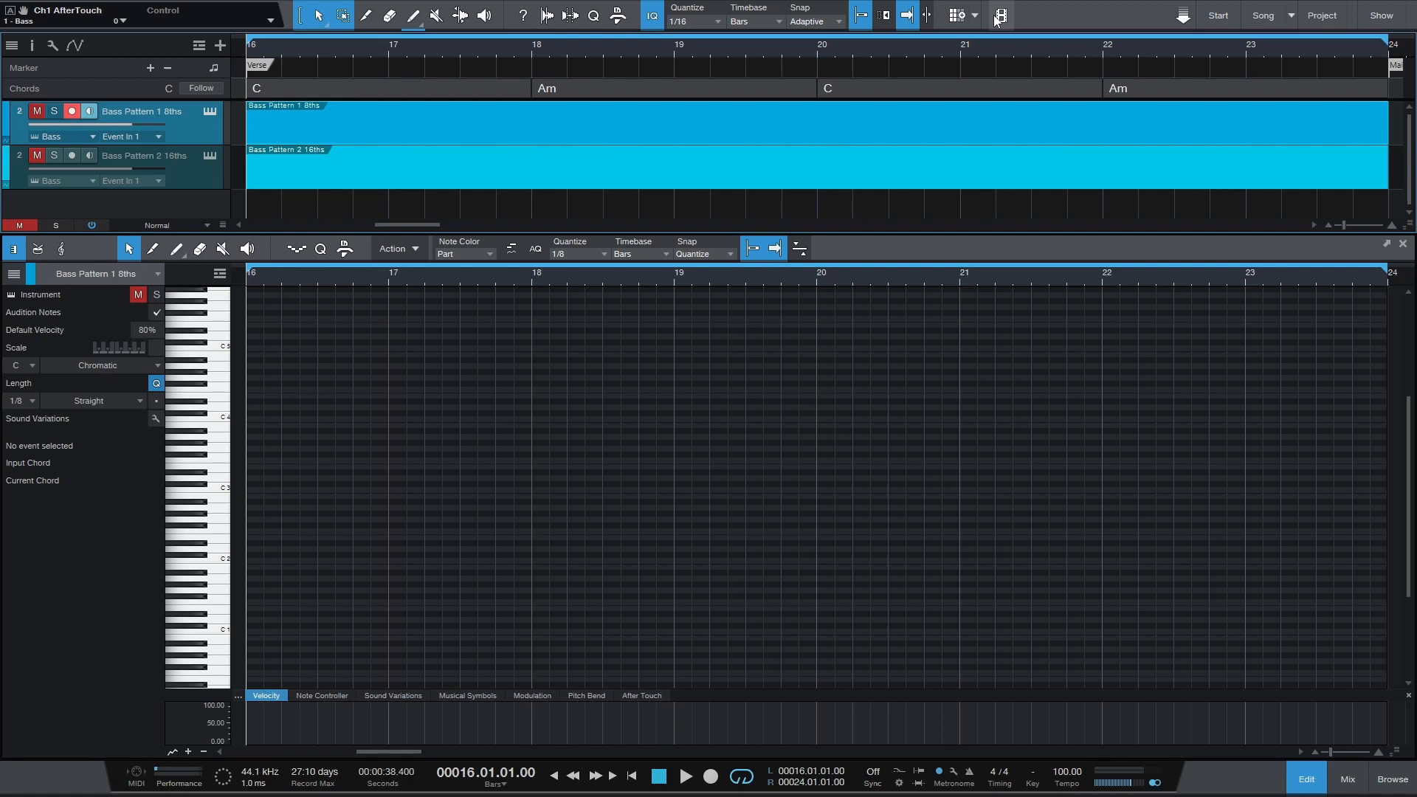
# Play the verse loop from bar 16 to hear it without the bass, then stop playback.
pyautogui.press('space')
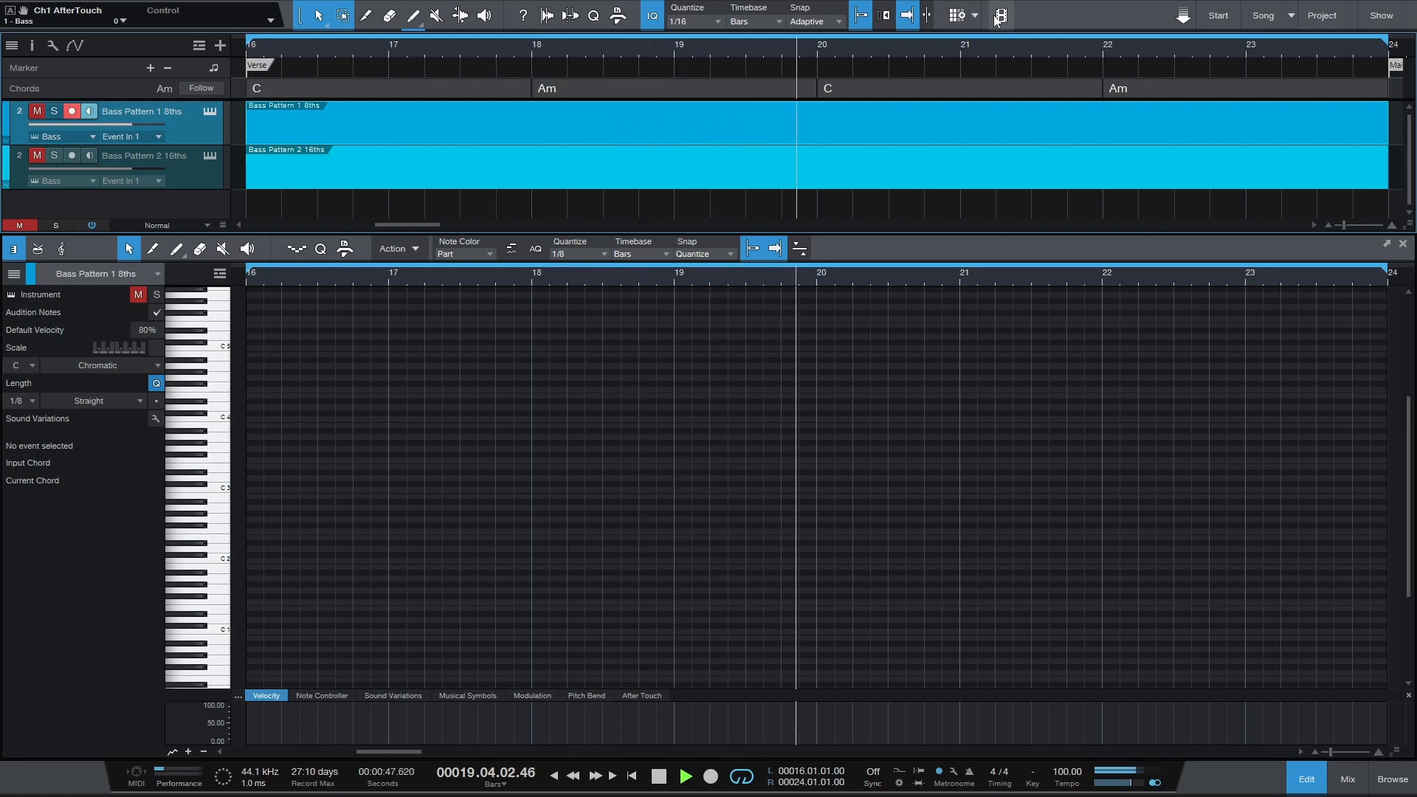
pyautogui.press('space')
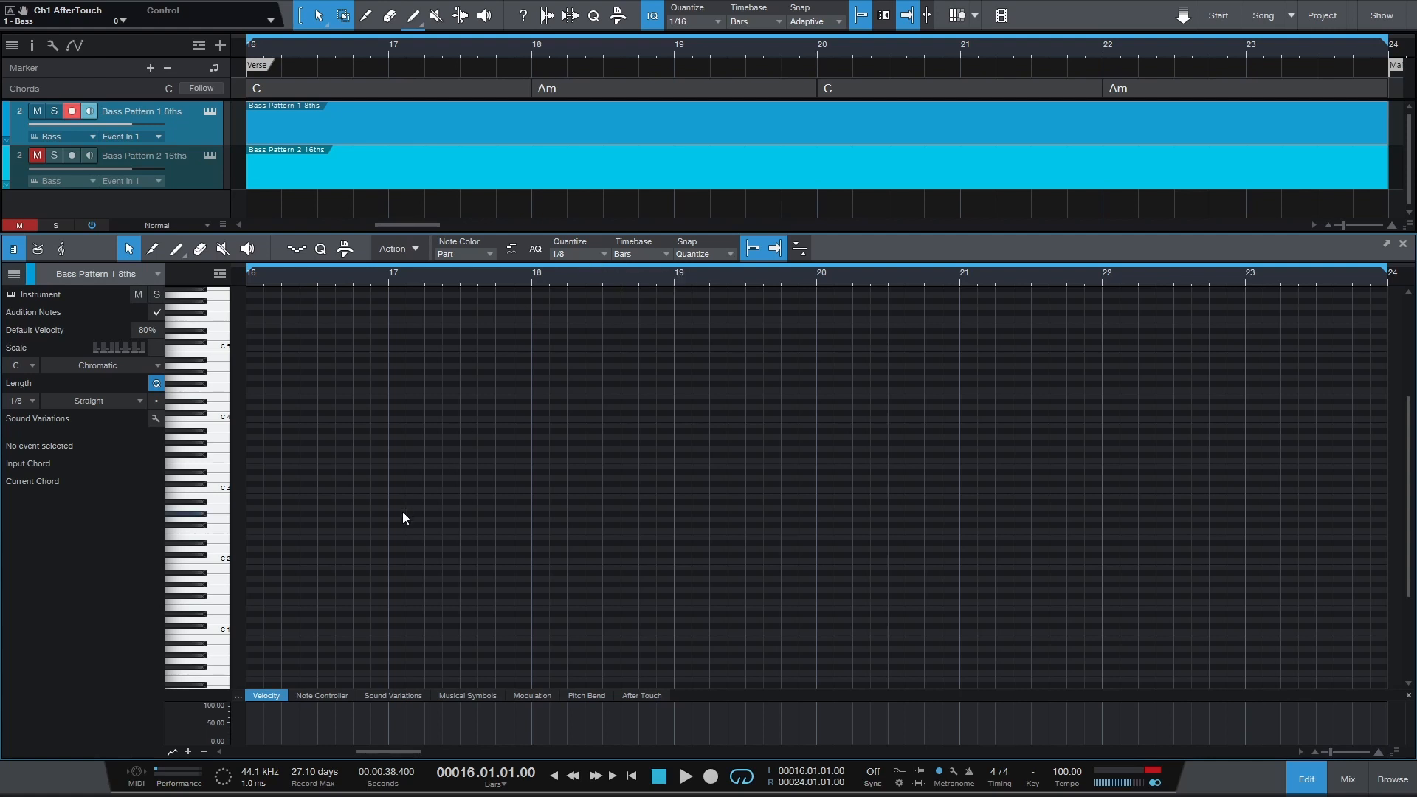
# Draw two consecutive C2 eighth notes at the start of bar 16 in Bass Pattern 1 8ths.
pyautogui.click(220, 559)
pyautogui.doubleClick(250, 561)
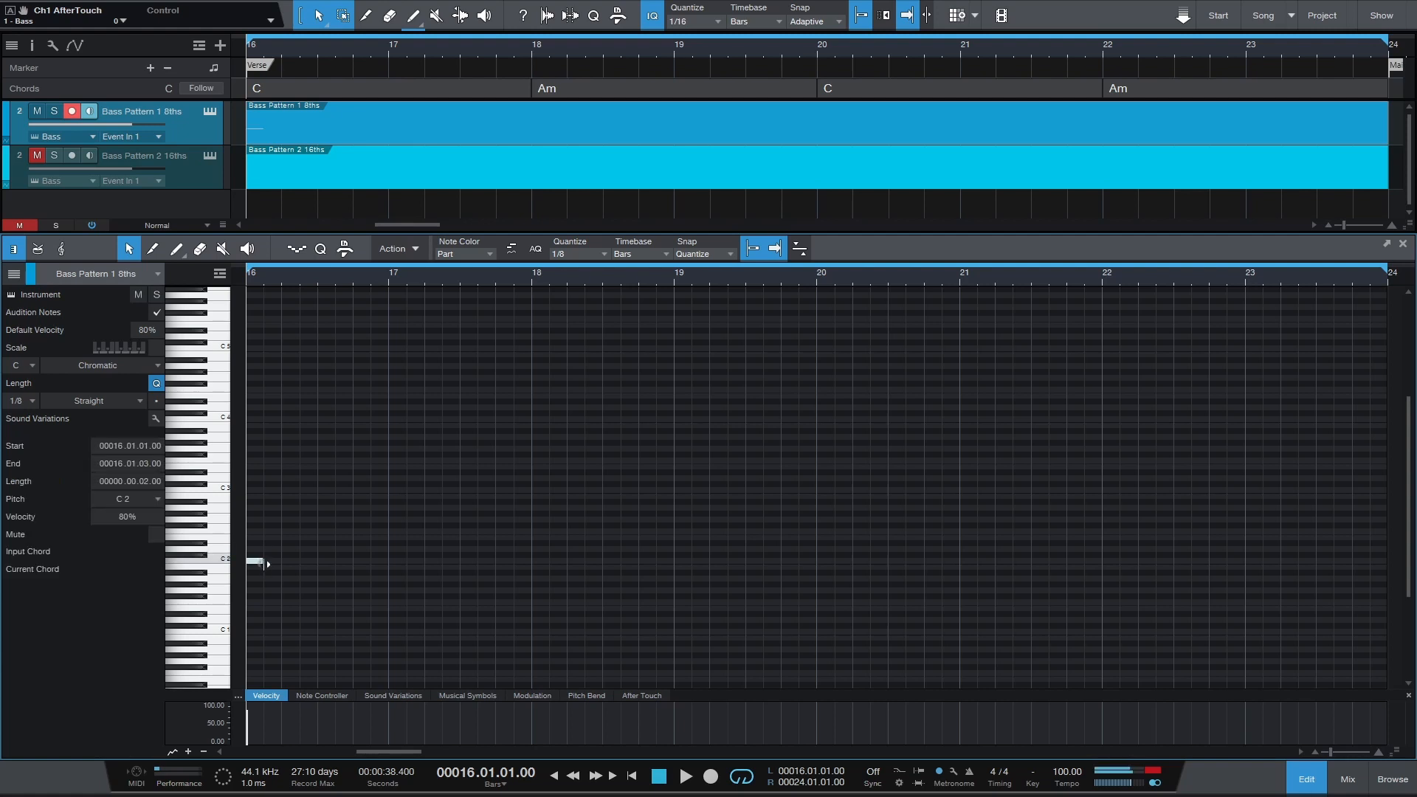
pyautogui.doubleClick(269, 562)
pyautogui.click(284, 561)
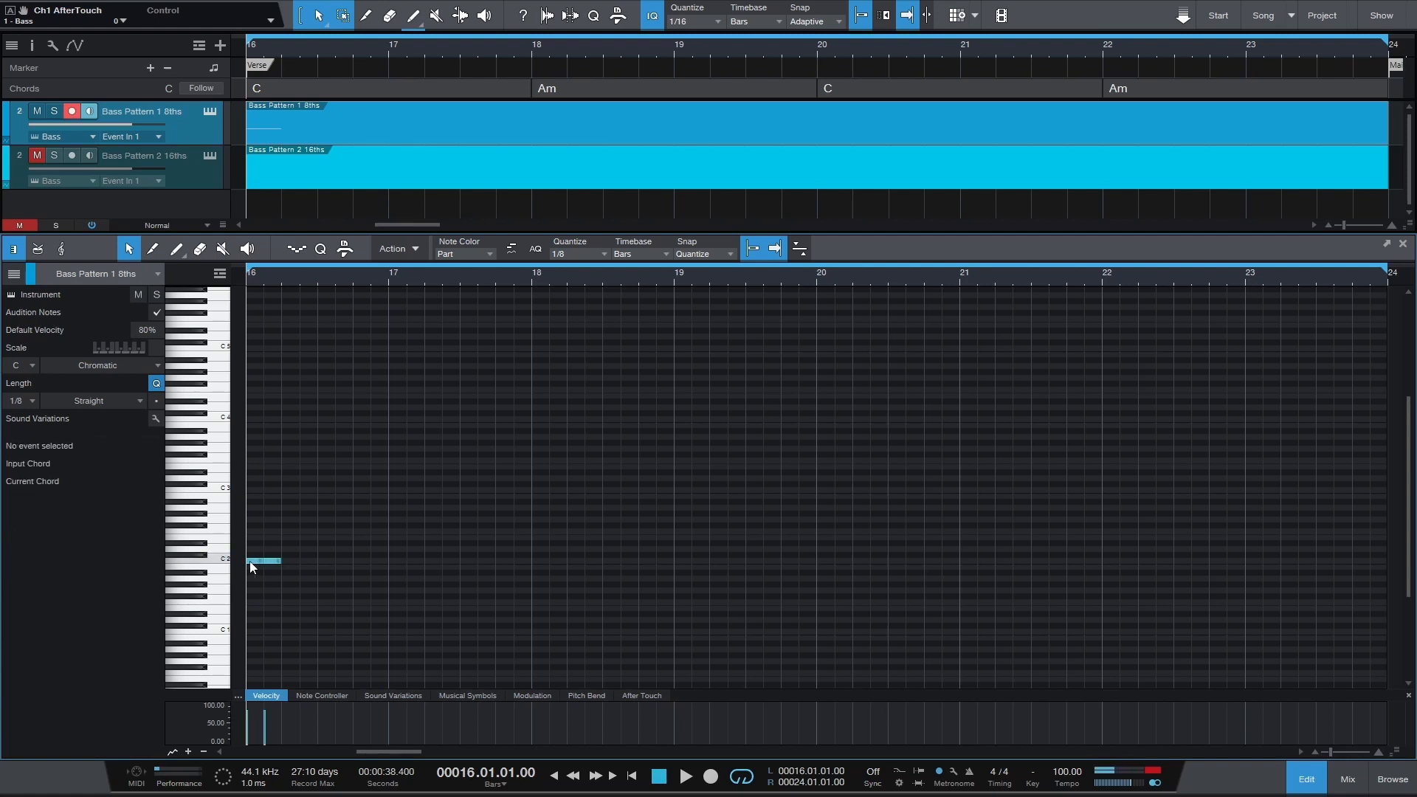
# Duplicate the C2 eighth notes repeatedly until they fill the pattern from bar 16 to bar 24, then deselect them.
pyautogui.moveTo(250, 563); pyautogui.dragTo(249, 563)
pyautogui.press('d')
pyautogui.press('d')
pyautogui.press('d')
pyautogui.press('d')
pyautogui.press('d')
pyautogui.press('d')
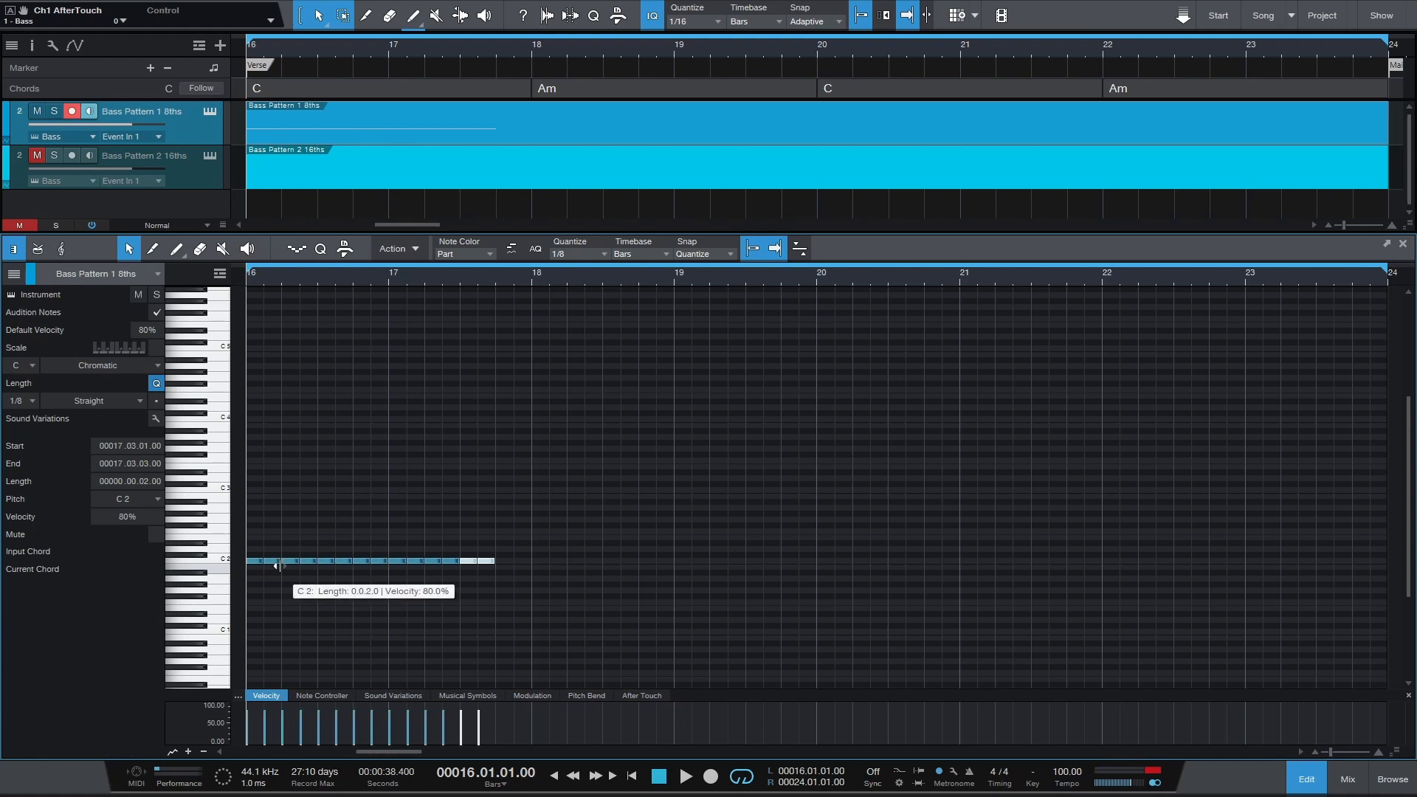
pyautogui.press('d')
pyautogui.press('d')
pyautogui.press('d')
pyautogui.press('d')
pyautogui.press('d')
pyautogui.press('d')
pyautogui.press('d')
pyautogui.press('d')
pyautogui.press('d')
pyautogui.press('d')
pyautogui.press('d')
pyautogui.press('d')
pyautogui.press('d')
pyautogui.press('d')
pyautogui.press('d')
pyautogui.press('d')
pyautogui.press('d')
pyautogui.press('d')
pyautogui.press('d')
pyautogui.press('d')
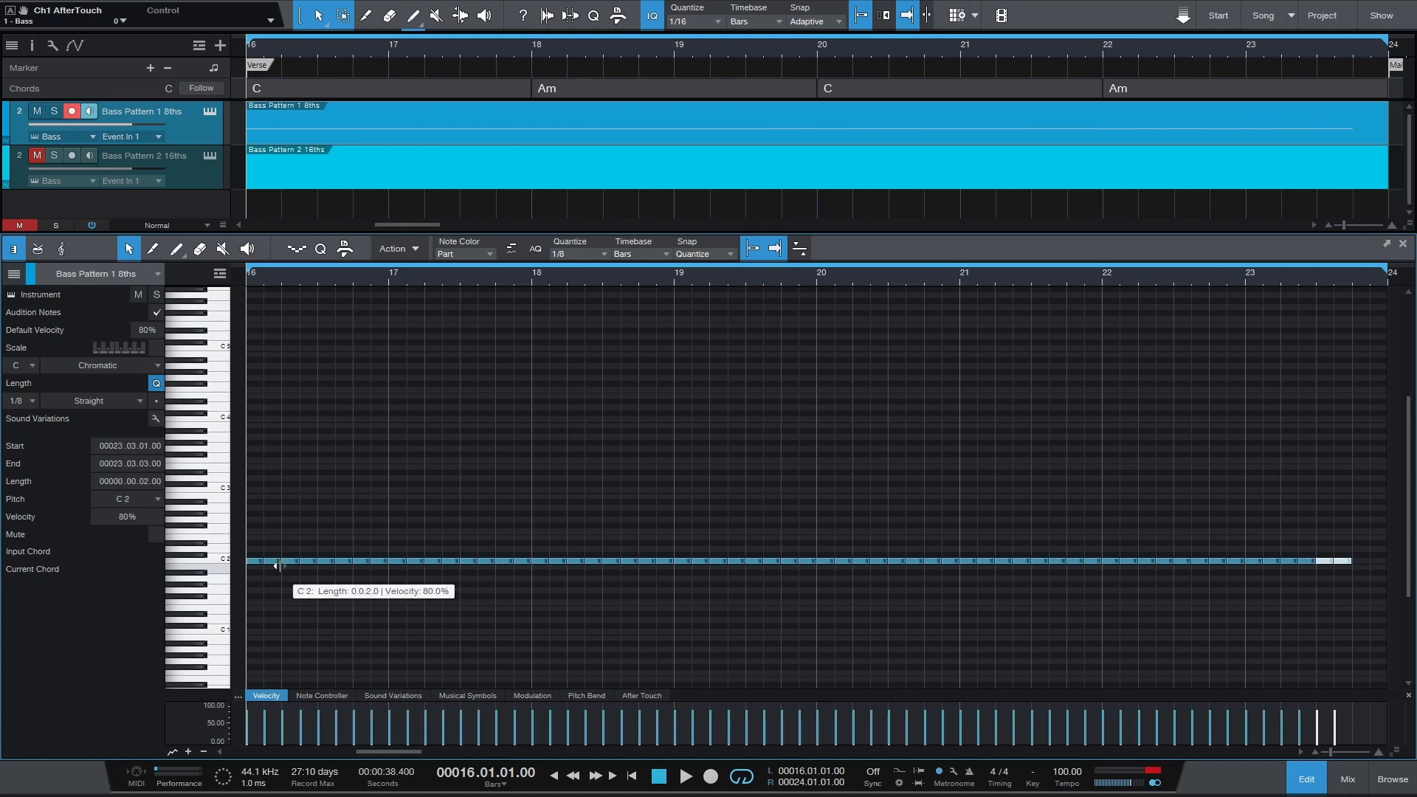
pyautogui.press('d')
pyautogui.click(359, 583)
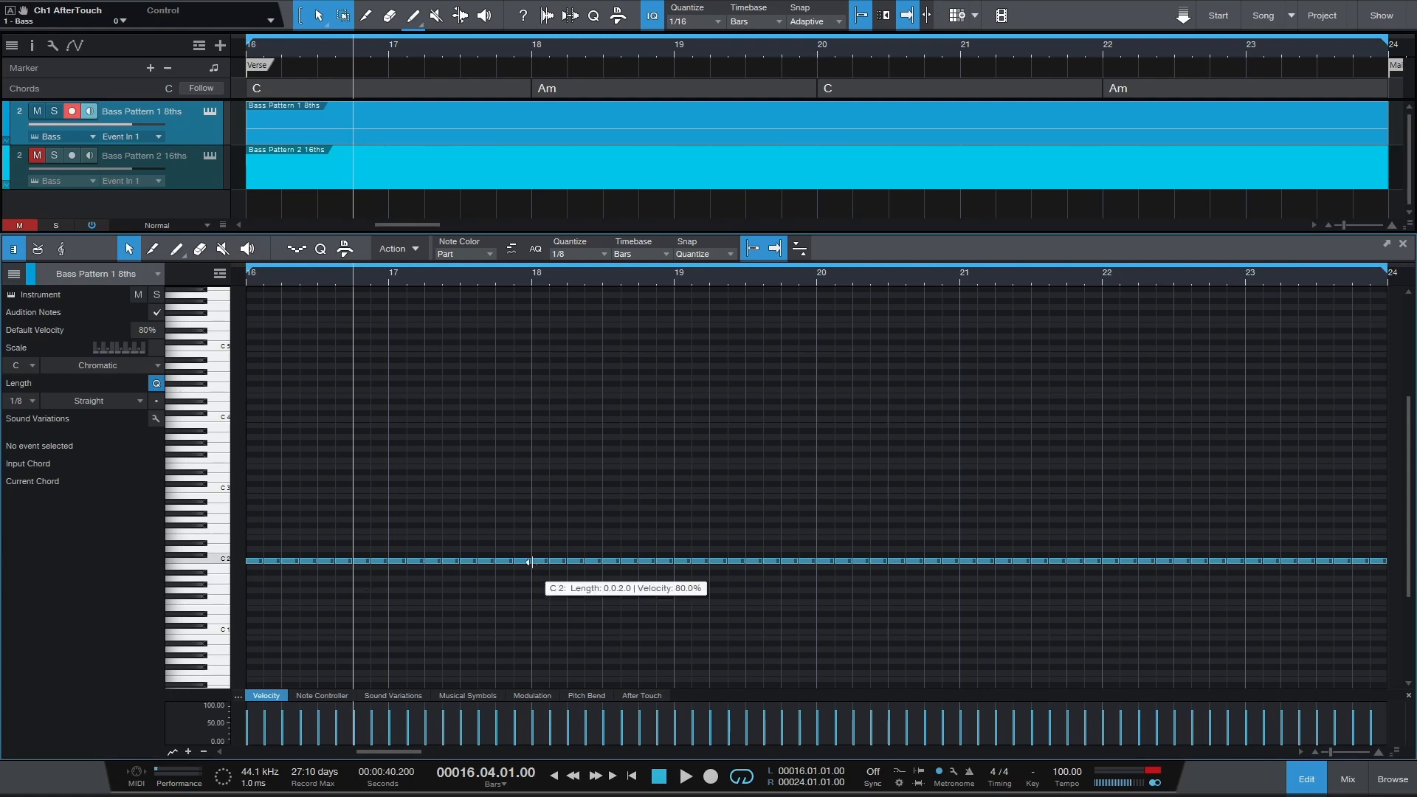
# Lower the eighth notes under both Am chords, bars 18–19 and 22–23, three semitones to A1.
pyautogui.moveTo(534, 547); pyautogui.dragTo(818, 577)
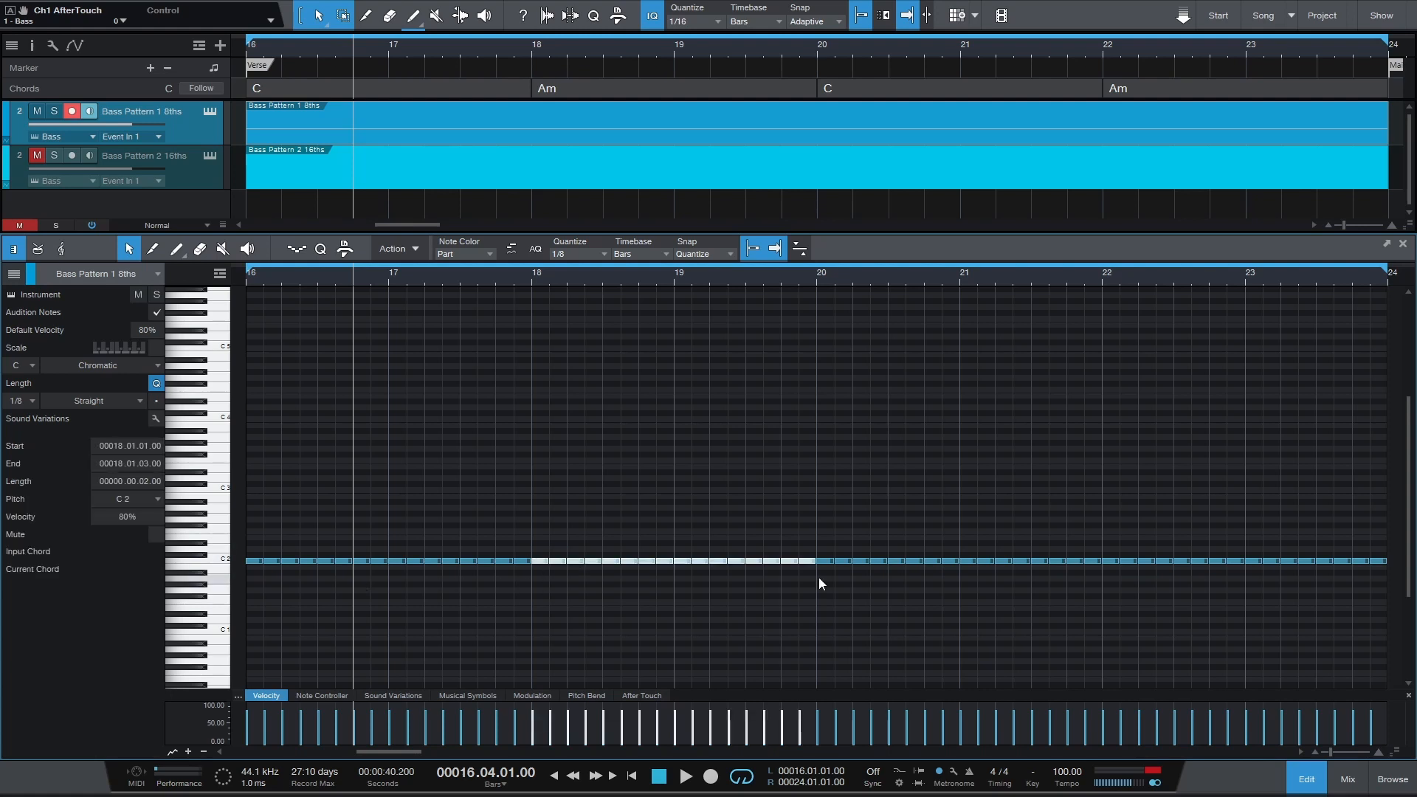
pyautogui.press('Down')
pyautogui.press('Down')
pyautogui.press('Down')
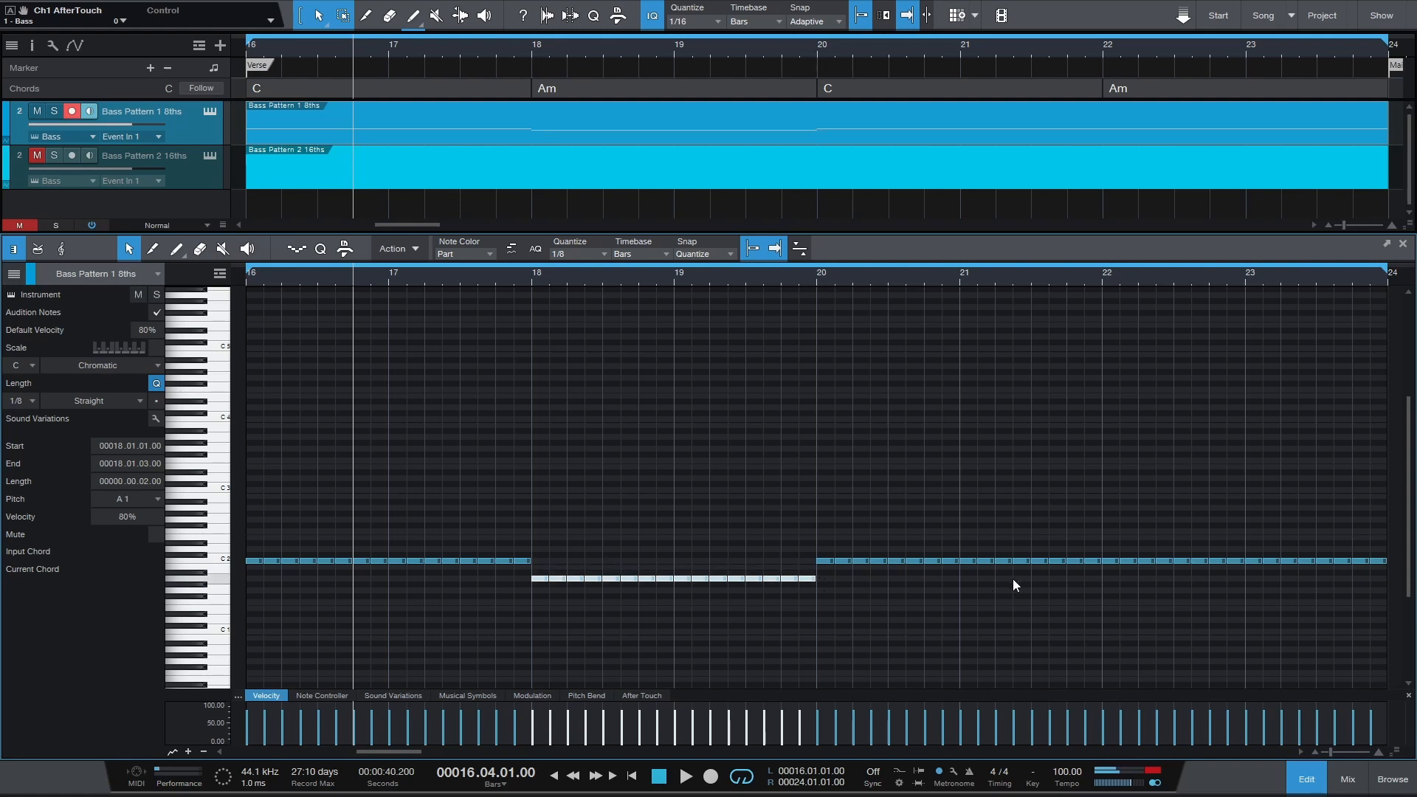
pyautogui.moveTo(1102, 547); pyautogui.dragTo(1383, 573)
pyautogui.press('Down')
pyautogui.press('Down')
pyautogui.press('Down')
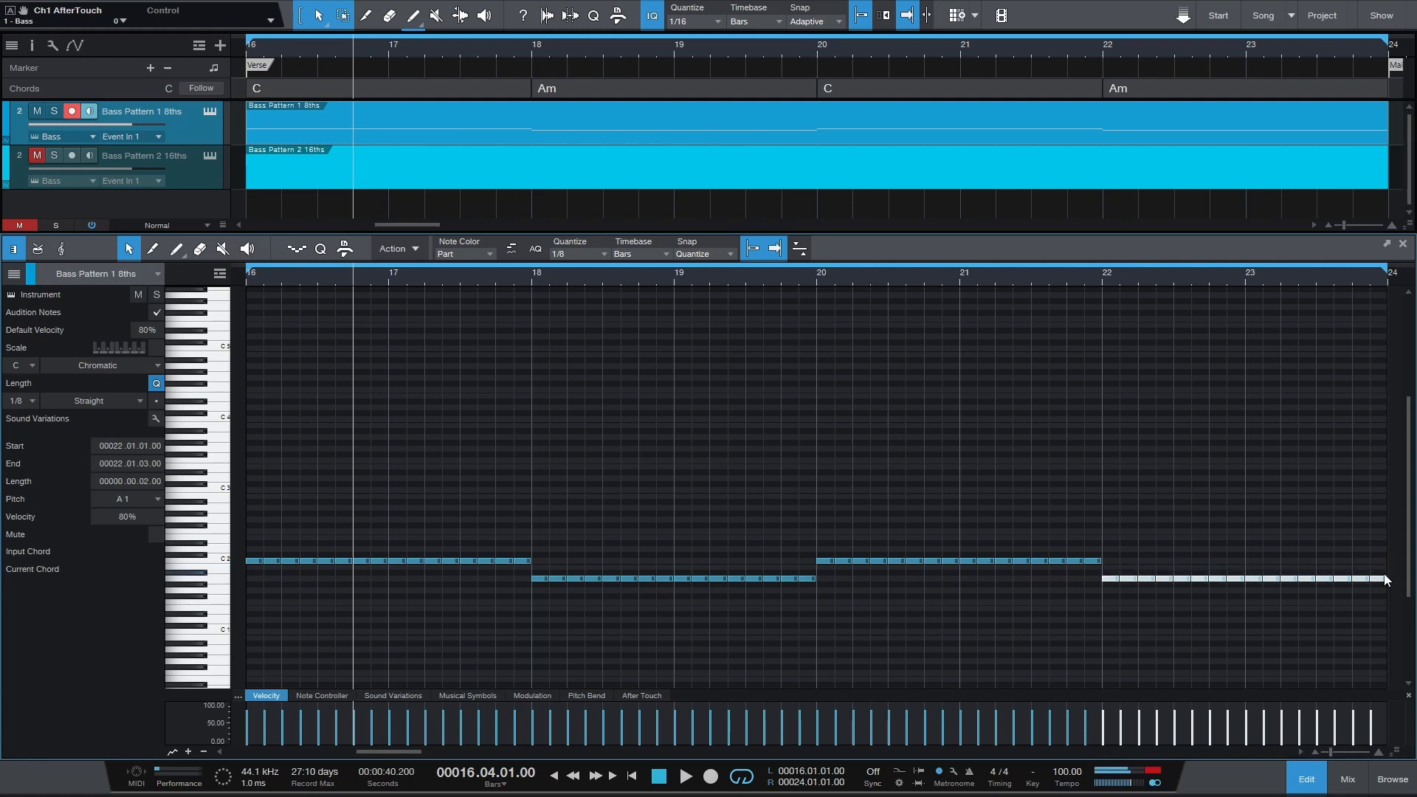
# Play the eighth-note bass pattern with the verse from the loop start, then stop.
pyautogui.press('KP_1')
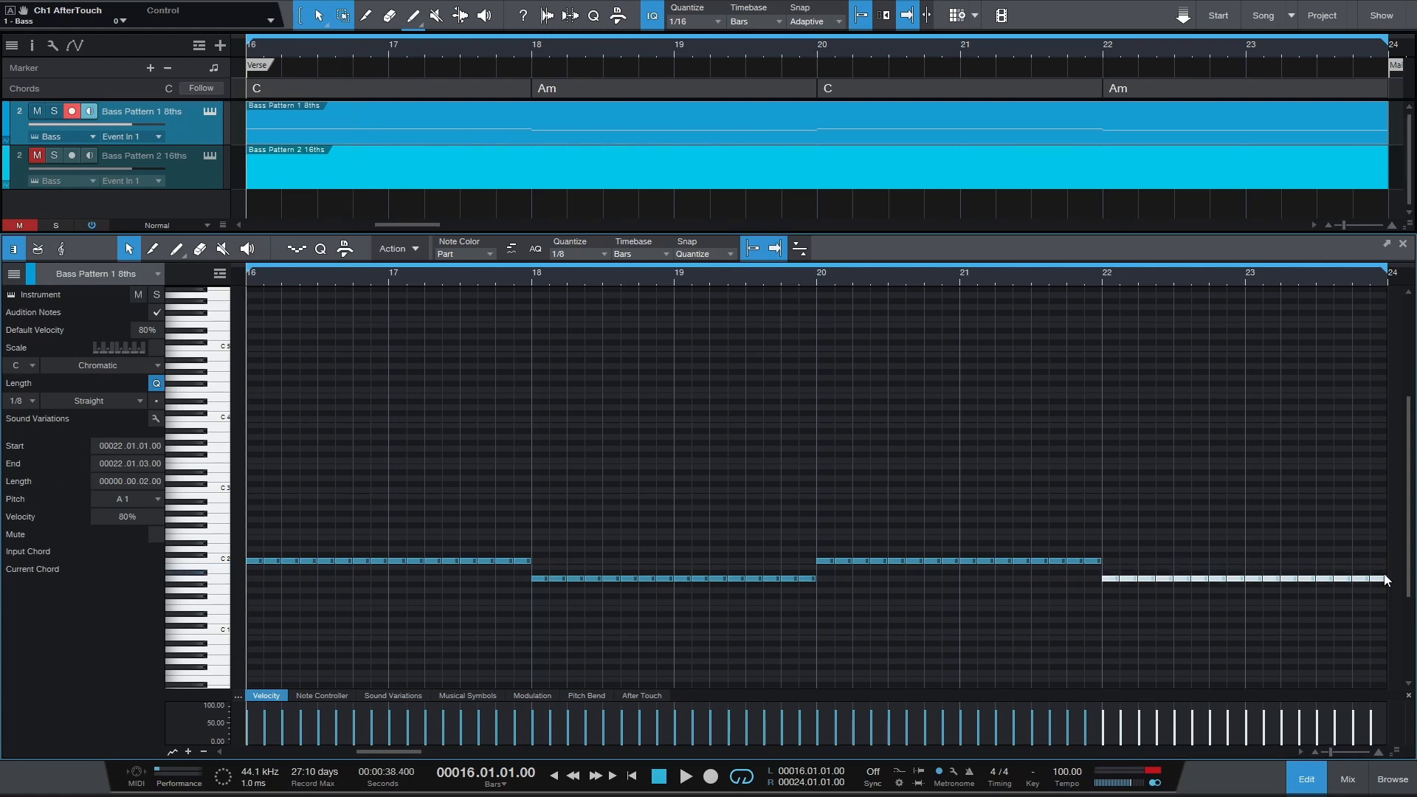
pyautogui.press('space')
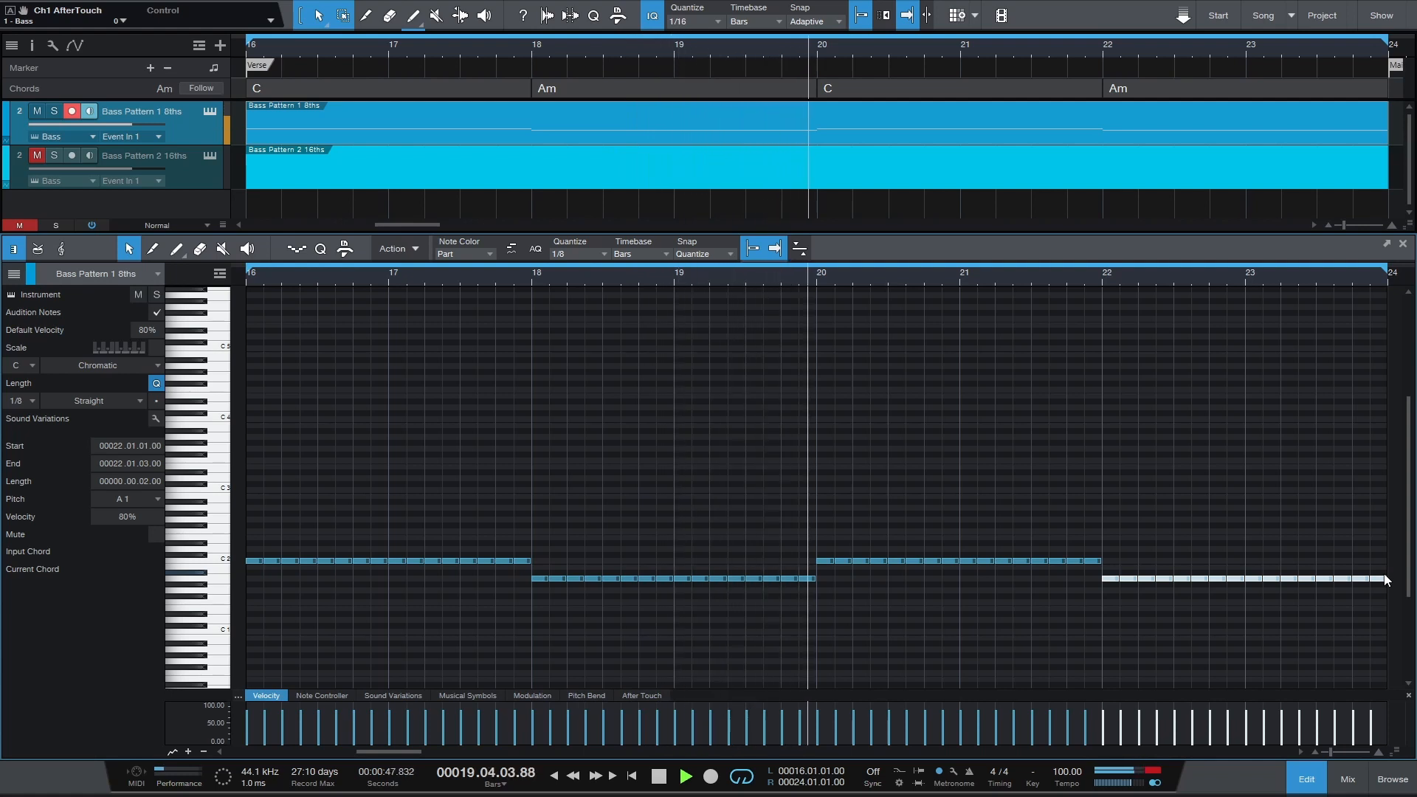
pyautogui.press('space')
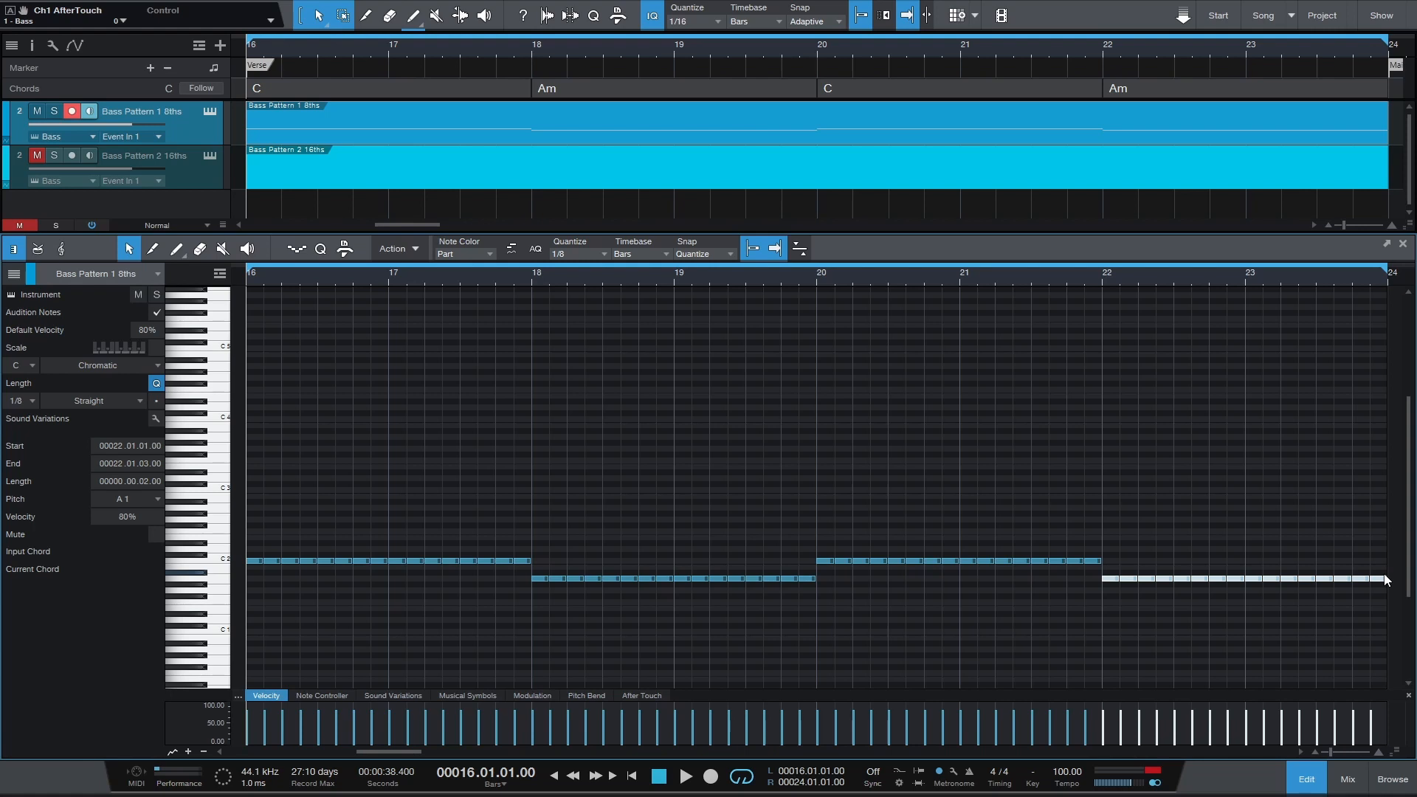
# Set the song tempo to 70 and play the eighth-note bass pattern at that speed.
pyautogui.doubleClick(1064, 769)
pyautogui.write('70')
pyautogui.press('Return')
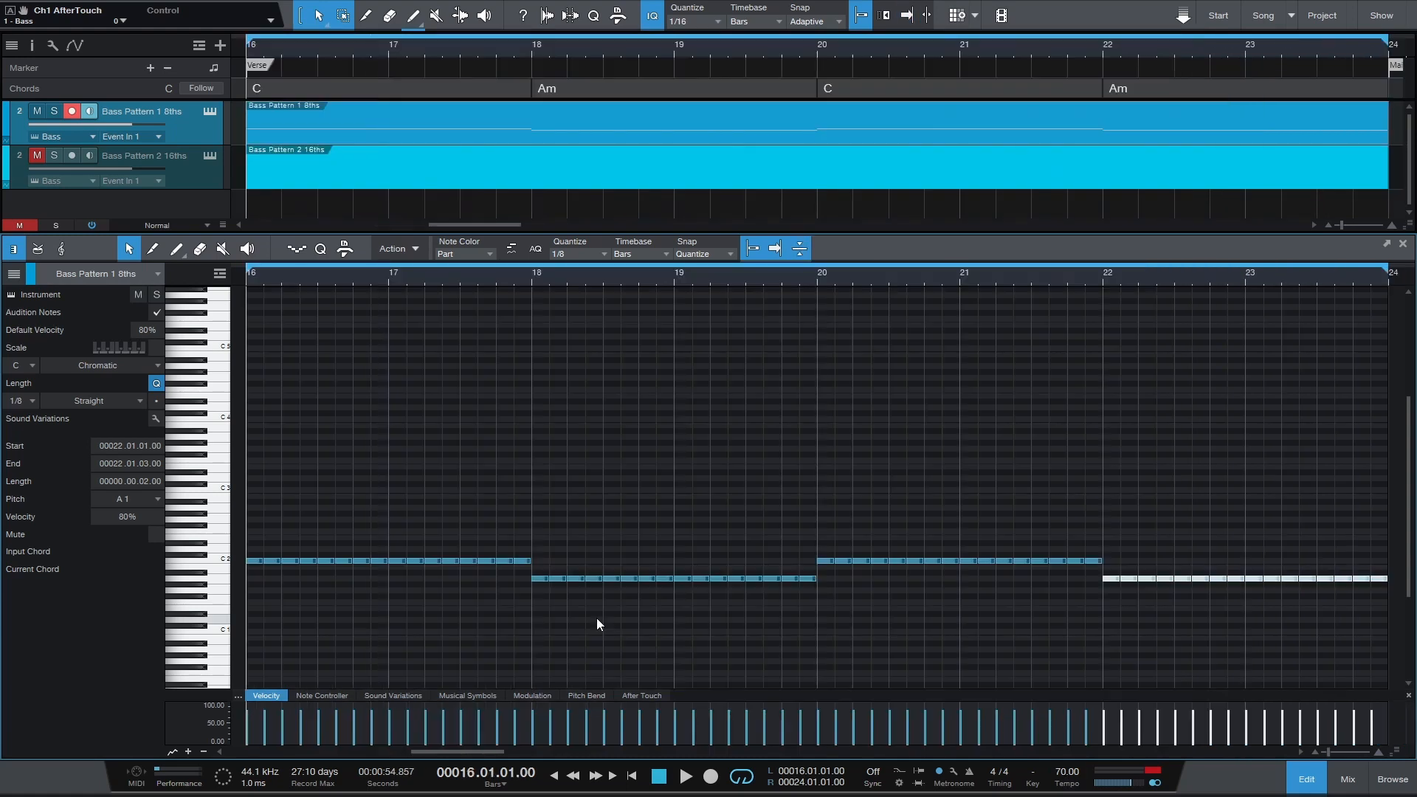
pyautogui.press('space')
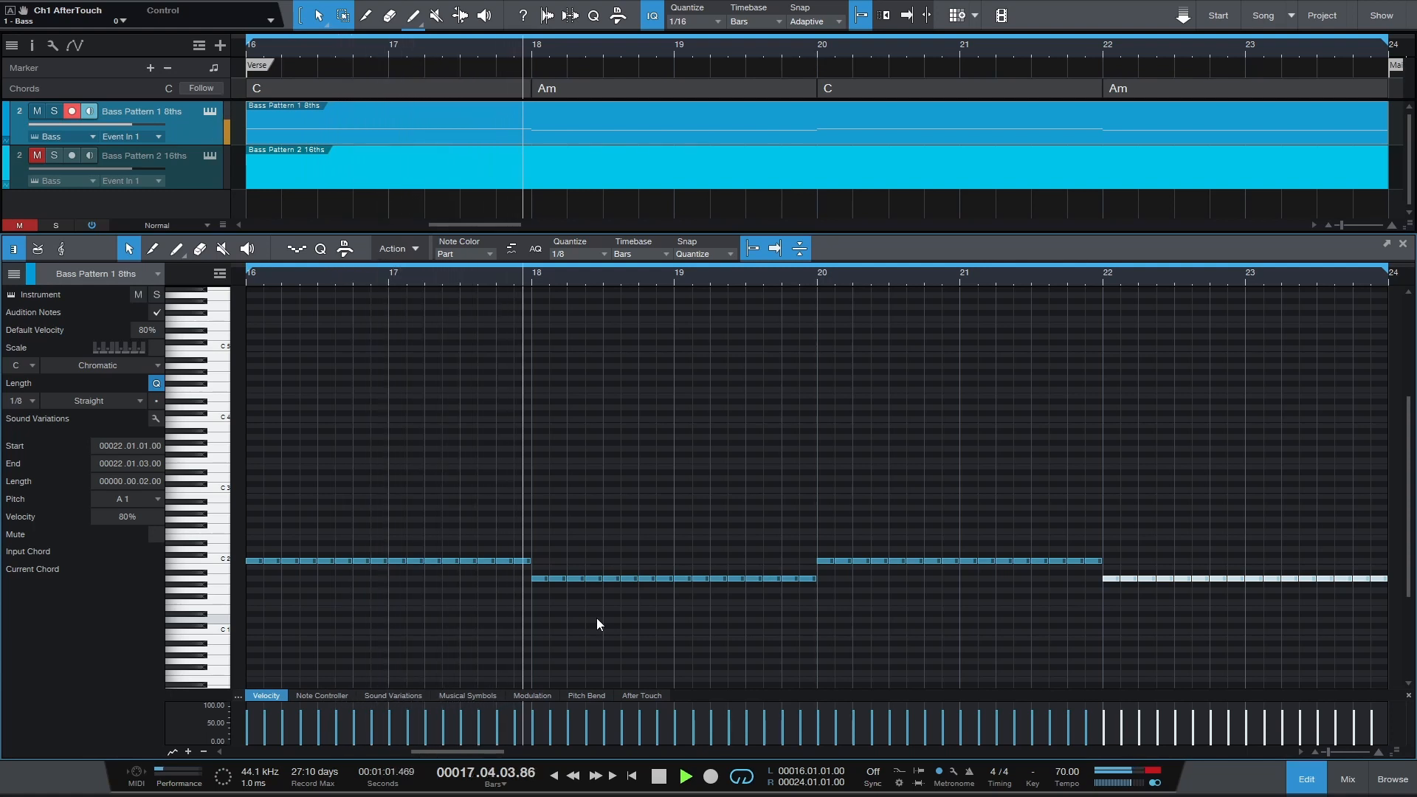
pyautogui.press('space')
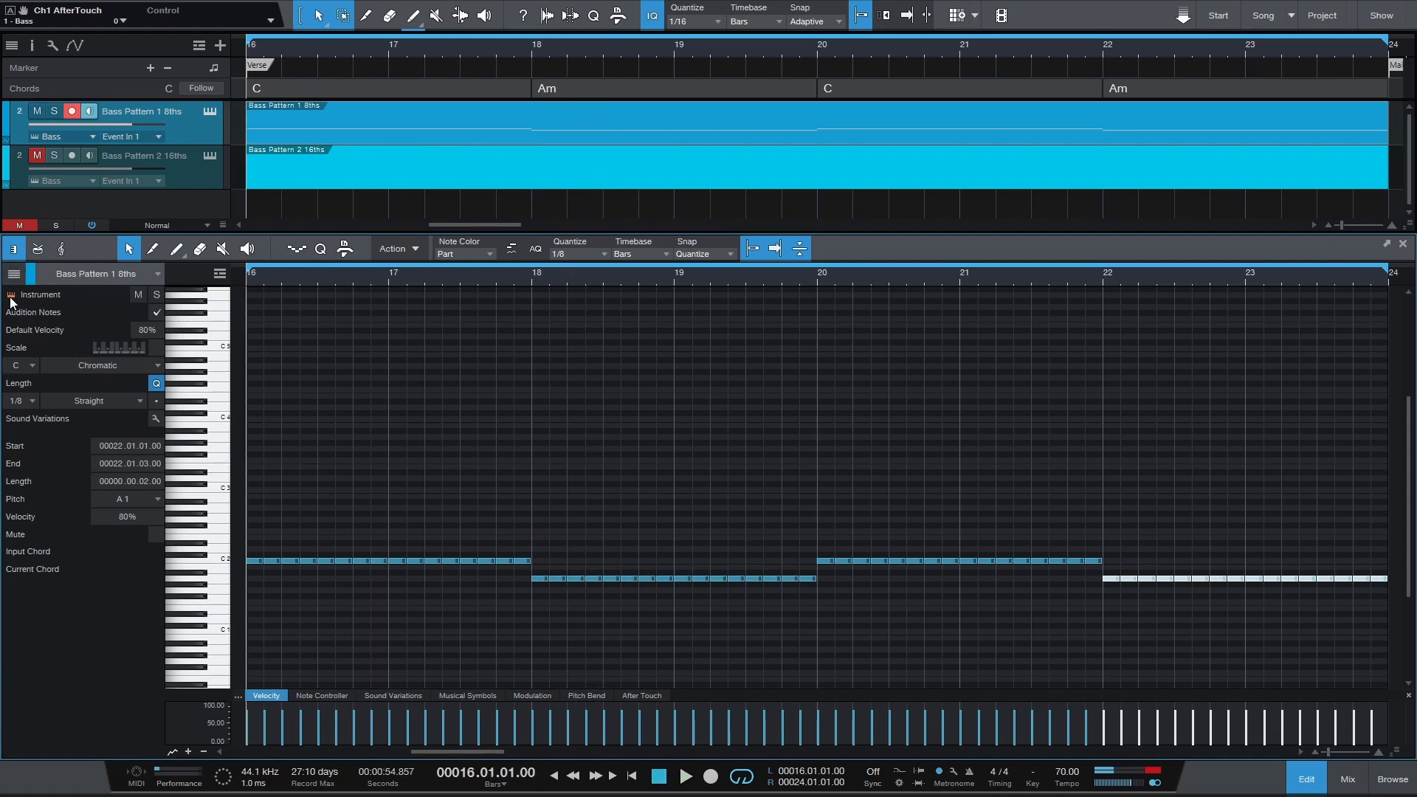
# Open the bass track's Polysix instrument and raise EG Decay to 5.20 during playback, then stop.
pyautogui.press('F11')
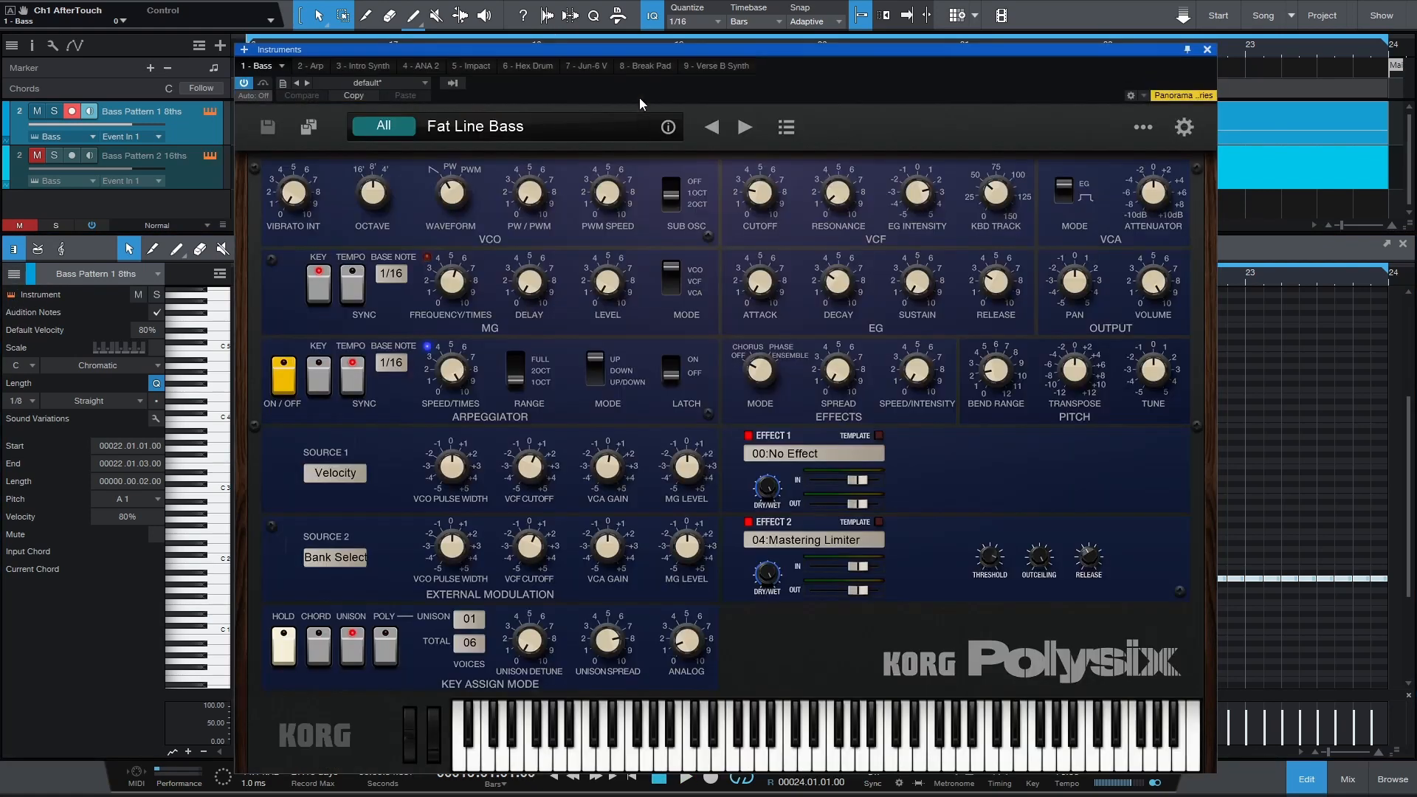
pyautogui.moveTo(605, 50); pyautogui.dragTo(729, 52)
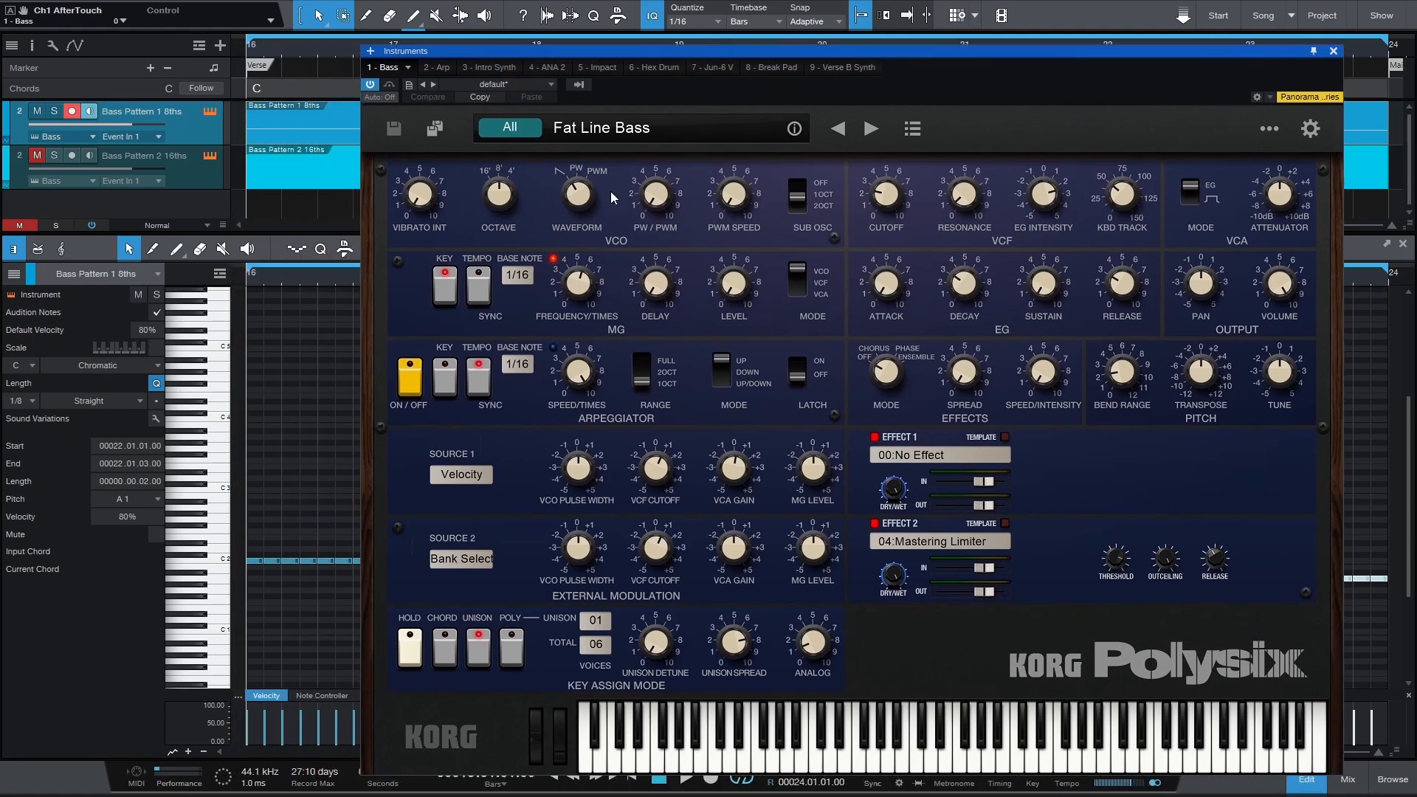
pyautogui.press('space')
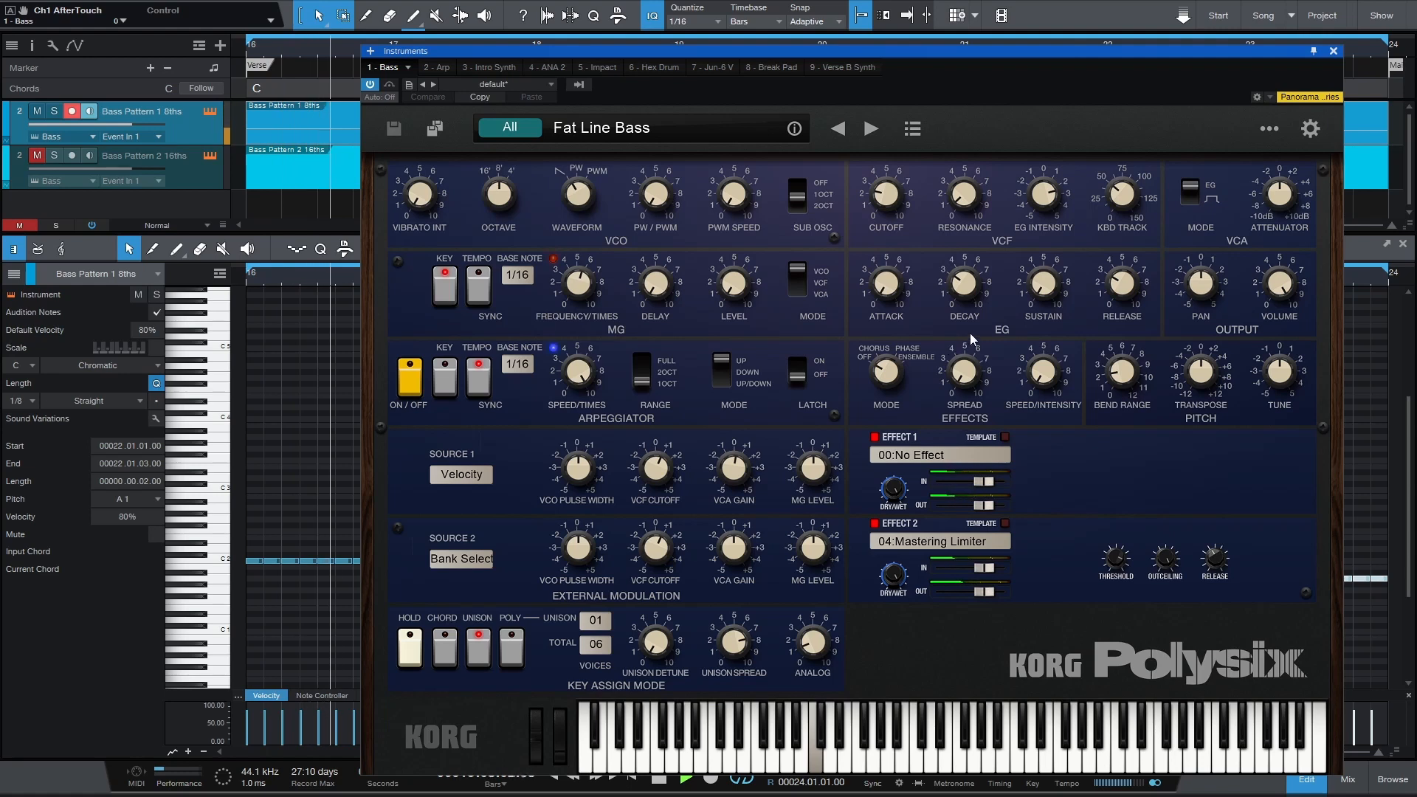
pyautogui.moveTo(969, 295)
pyautogui.moveTo(969, 295); pyautogui.dragTo(972, 286)
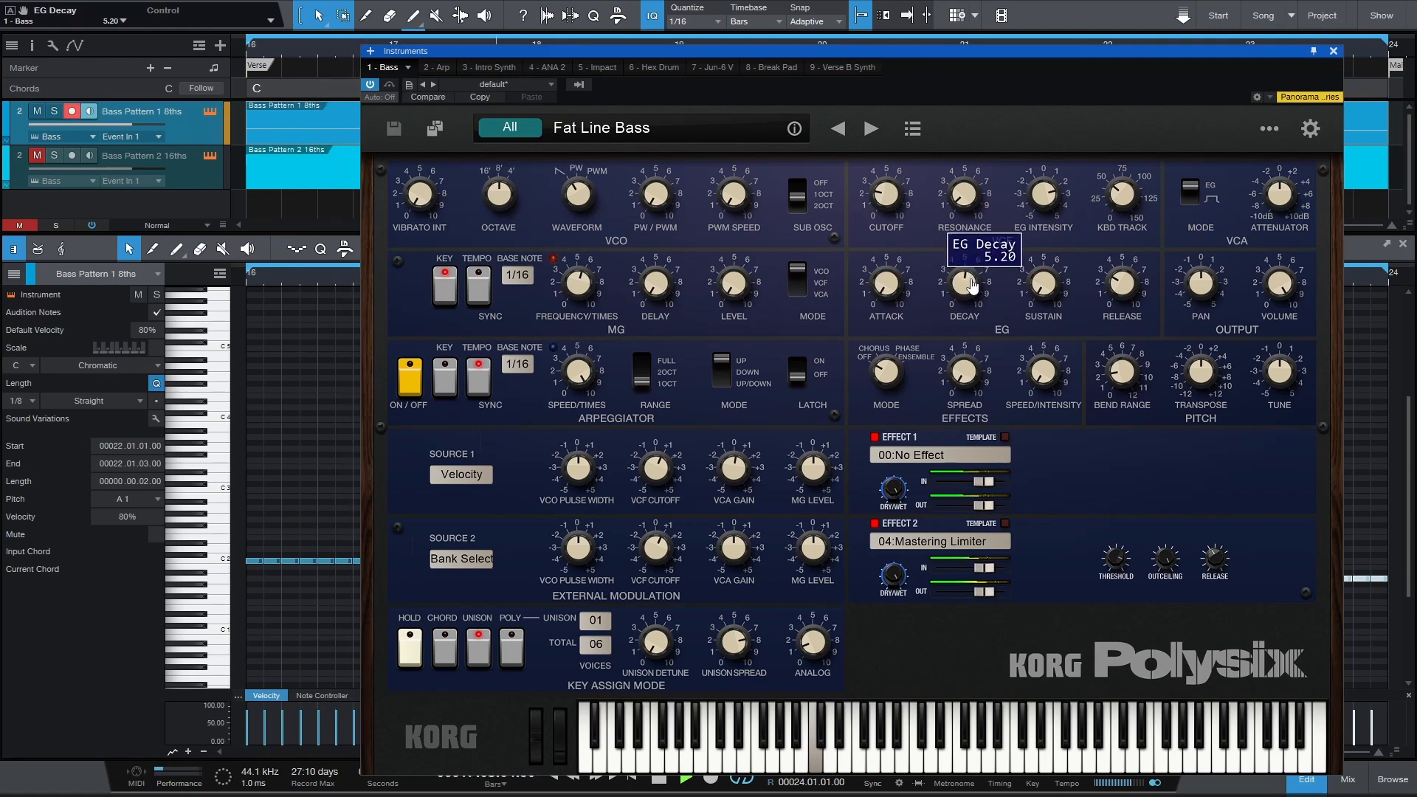
pyautogui.moveTo(972, 286); pyautogui.dragTo(970, 286)
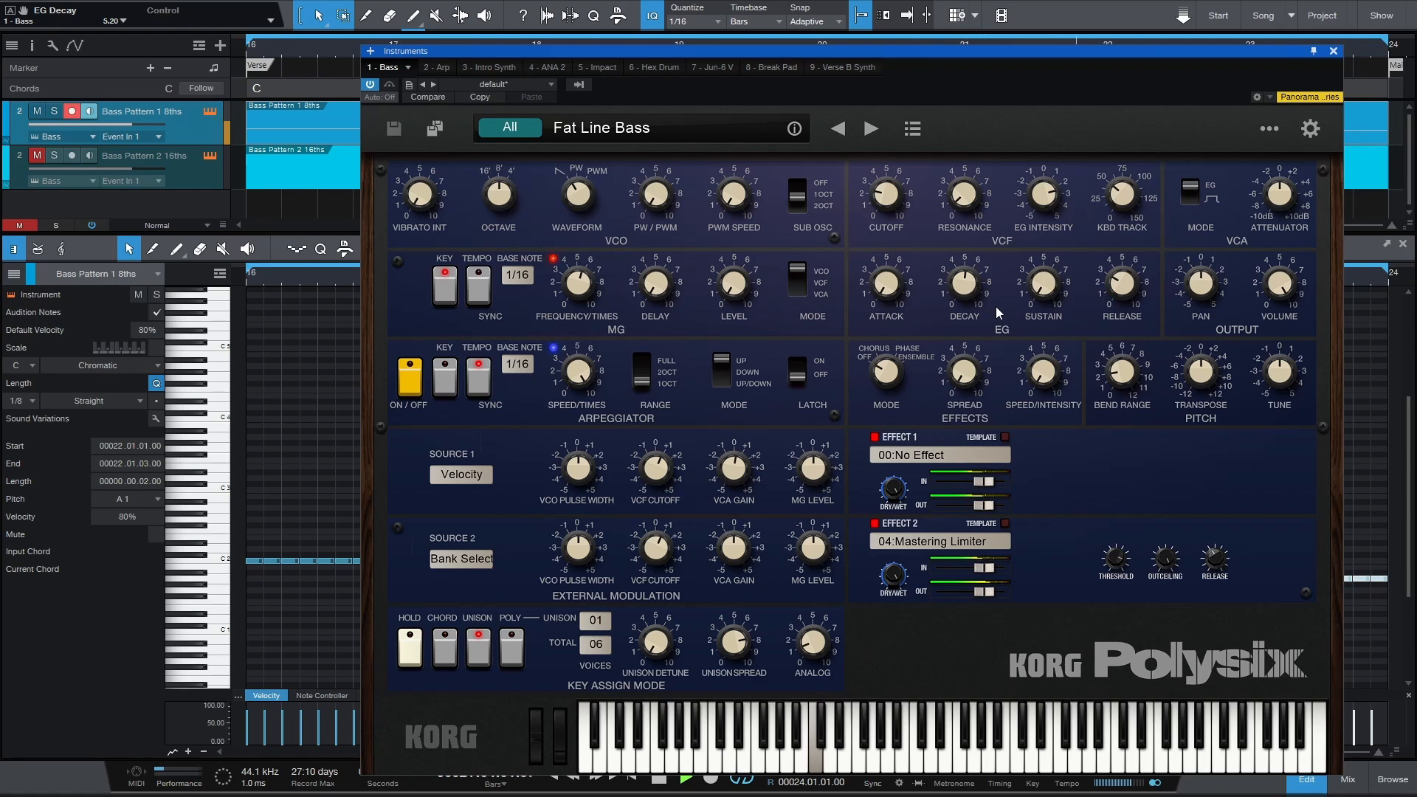
pyautogui.press('space')
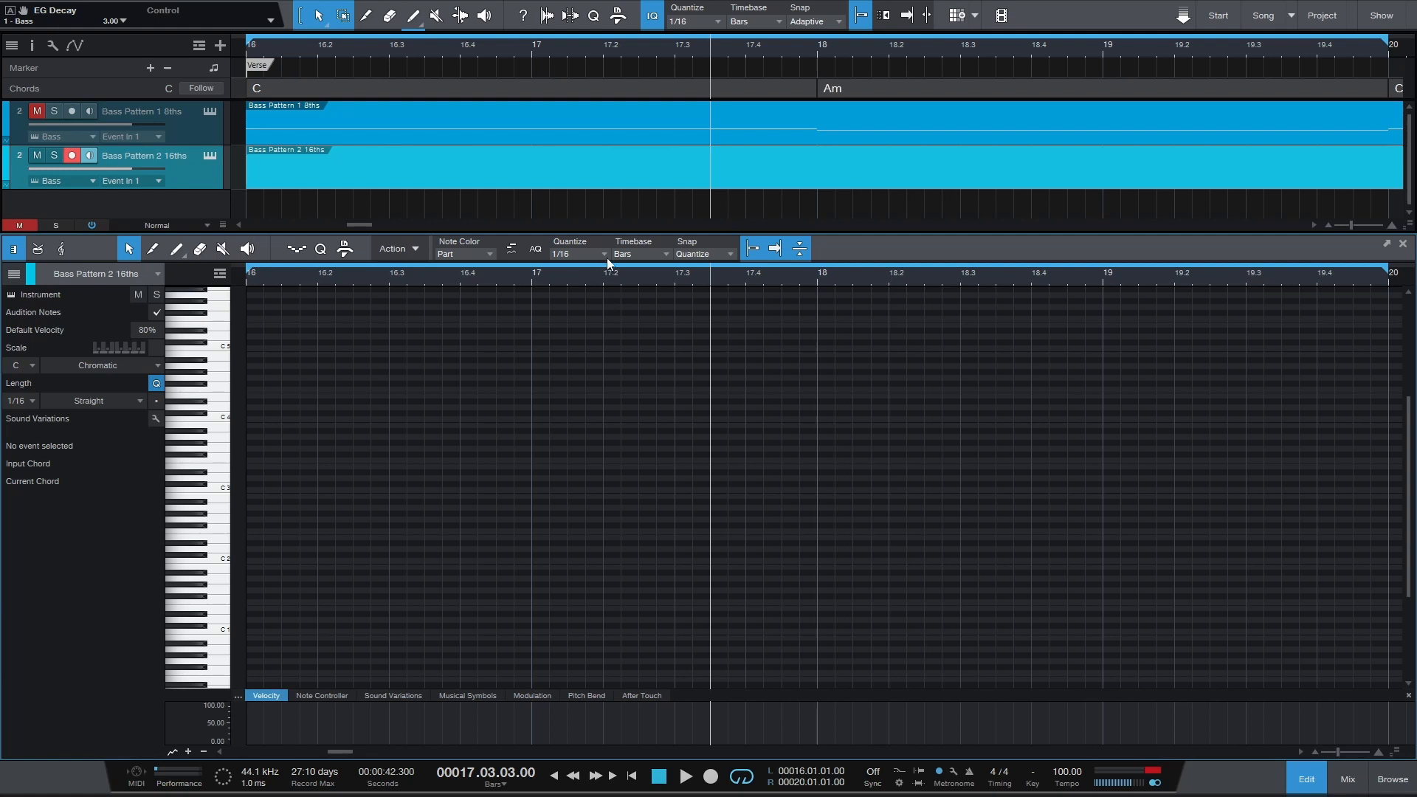
# Draw four C2 sixteenth notes at bar 16 in Bass Pattern 2 16ths and duplicate them up to bar 20.
pyautogui.click(251, 560)
pyautogui.click(270, 559)
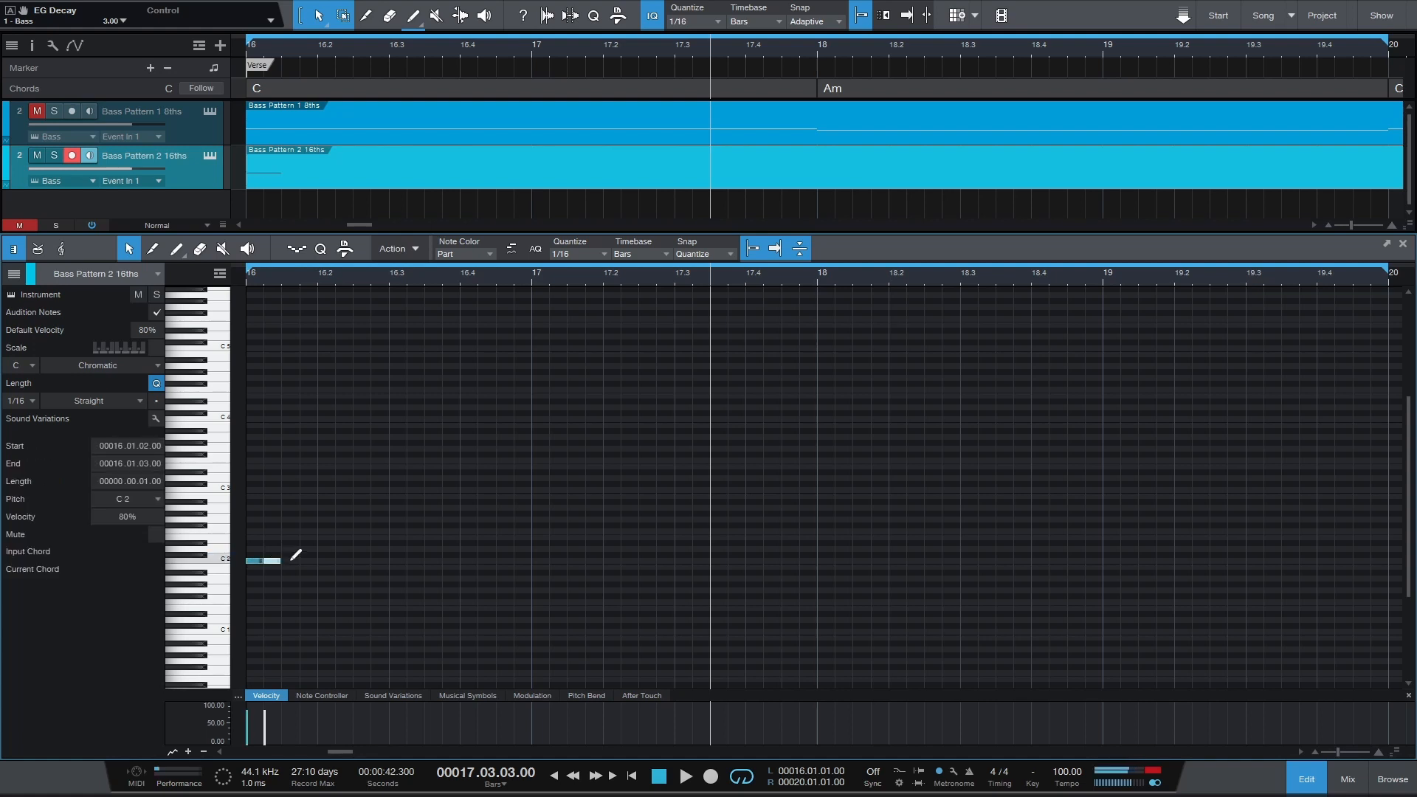
pyautogui.click(288, 559)
pyautogui.click(307, 559)
pyautogui.moveTo(323, 559); pyautogui.dragTo(251, 564)
pyautogui.press('d')
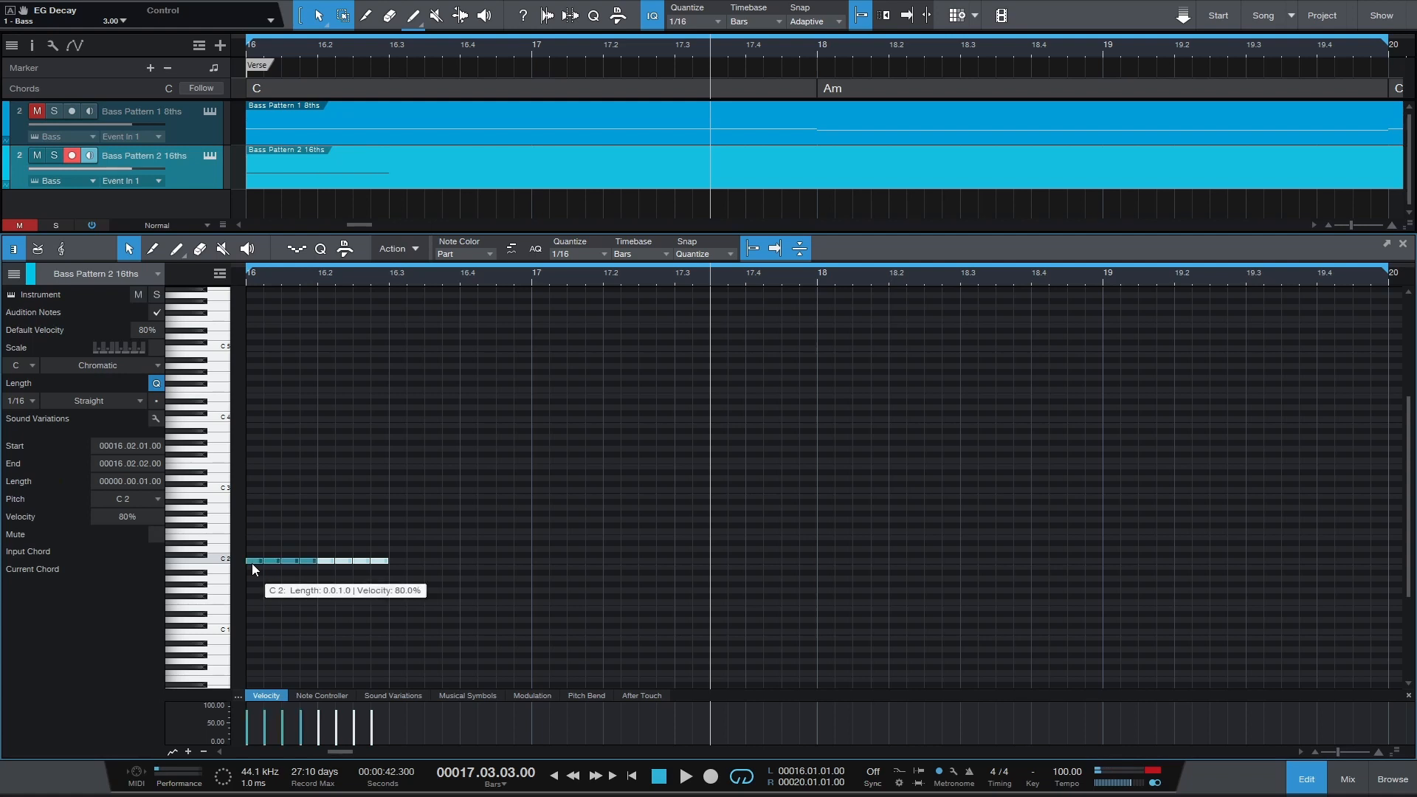
pyautogui.press('d')
pyautogui.press('d')
pyautogui.press('d')
pyautogui.press('d')
pyautogui.press('d')
pyautogui.press('d')
pyautogui.press('d')
pyautogui.press('d')
pyautogui.press('d')
pyautogui.press('d')
pyautogui.press('d')
pyautogui.press('d')
pyautogui.press('d')
pyautogui.press('d')
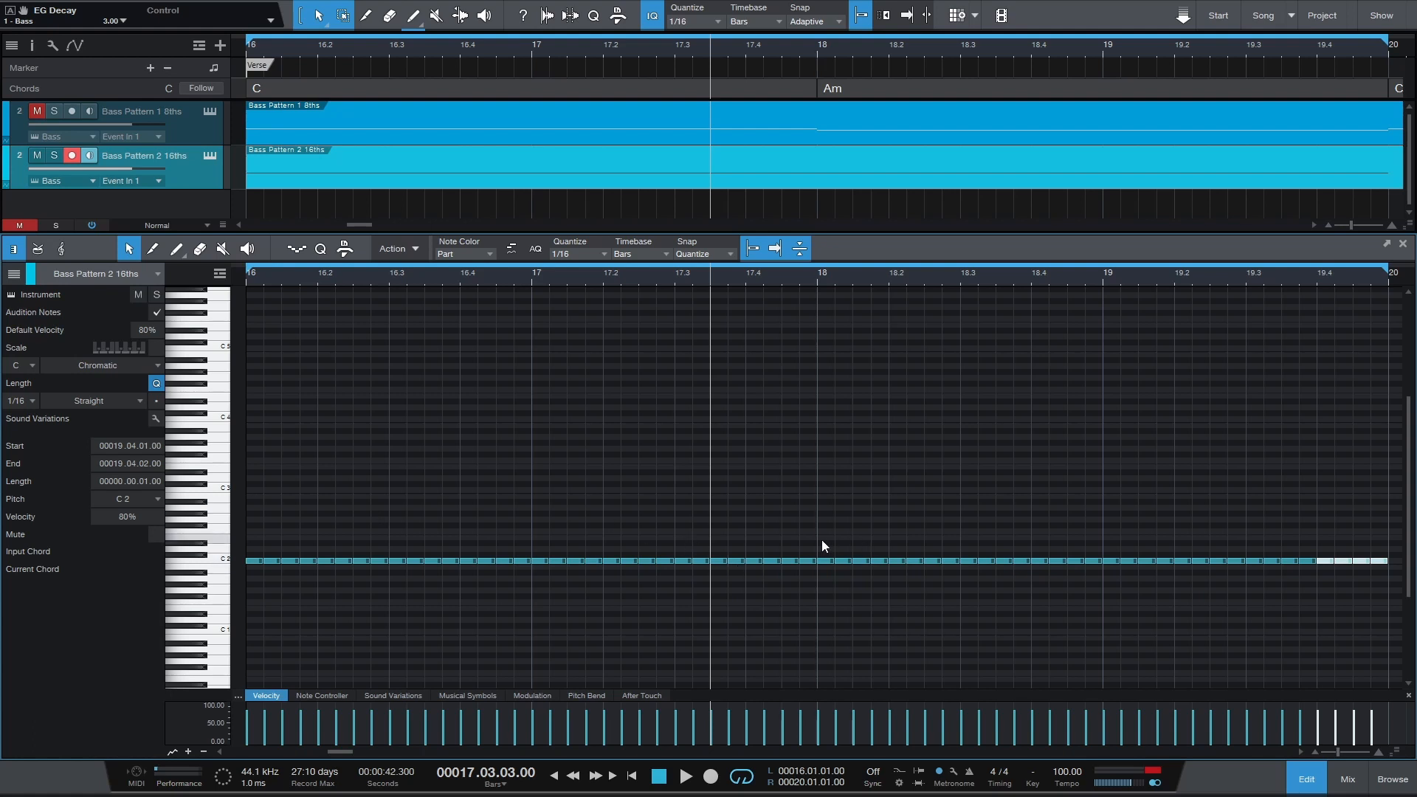
# Lower the sixteenth notes under the Am chord in bars 18–19 three semitones to A1.
pyautogui.click(831, 568)
pyautogui.moveTo(833, 566); pyautogui.dragTo(1072, 568)
pyautogui.moveTo(1245, 573); pyautogui.dragTo(1383, 574)
pyautogui.press('Down')
pyautogui.press('Down')
pyautogui.press('Down')
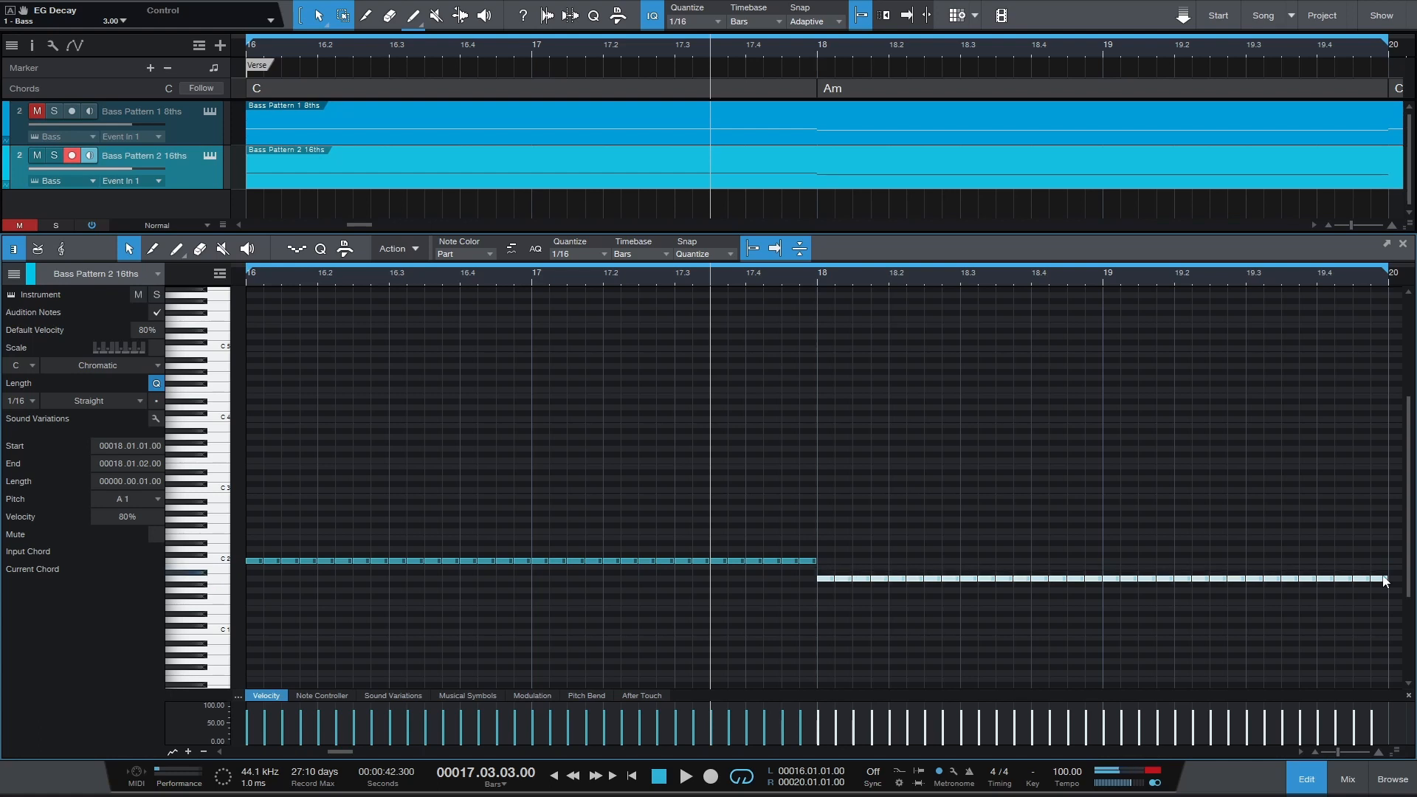
# Play the sixteenth-note bass pattern from the loop start, then stop.
pyautogui.press('KP_1')
pyautogui.press('space')
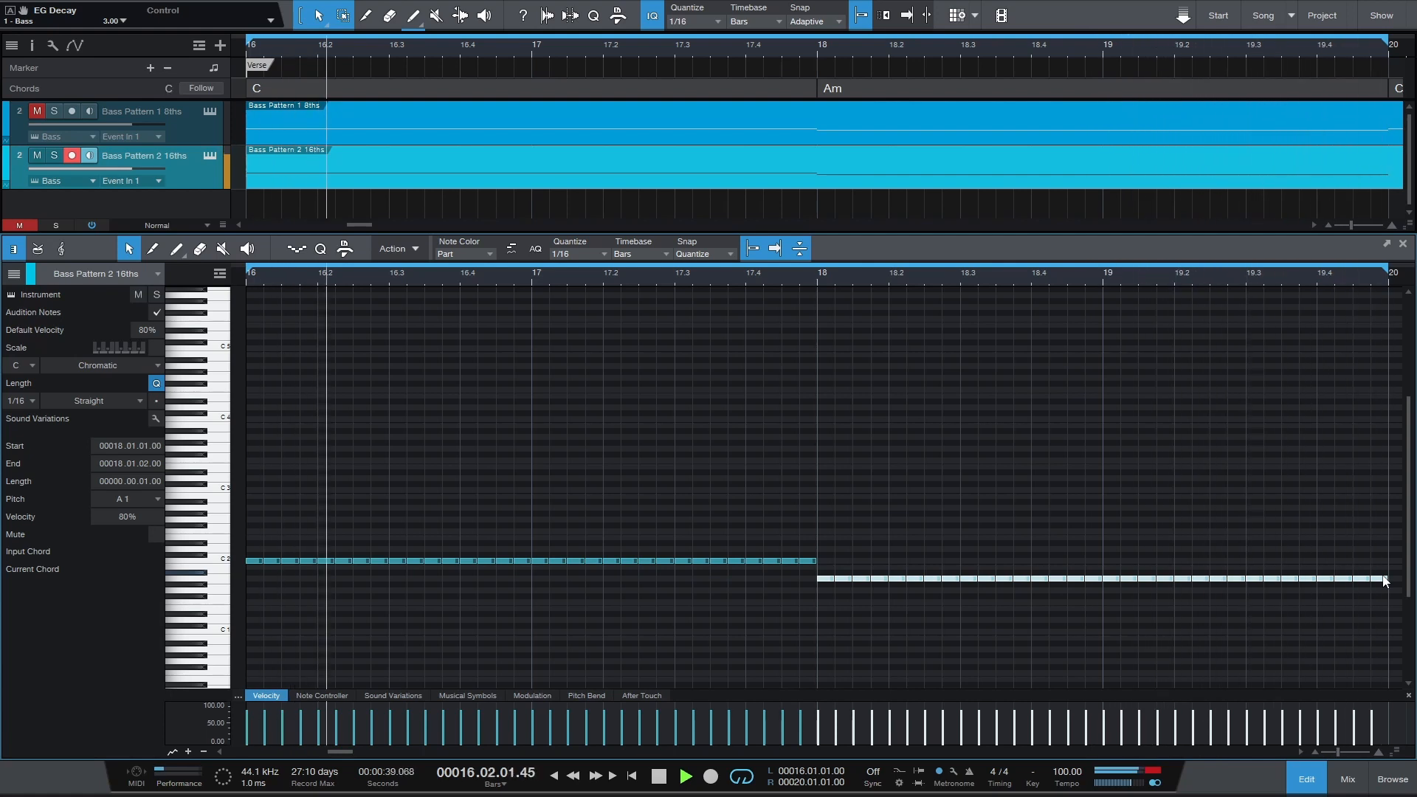
pyautogui.press('space')
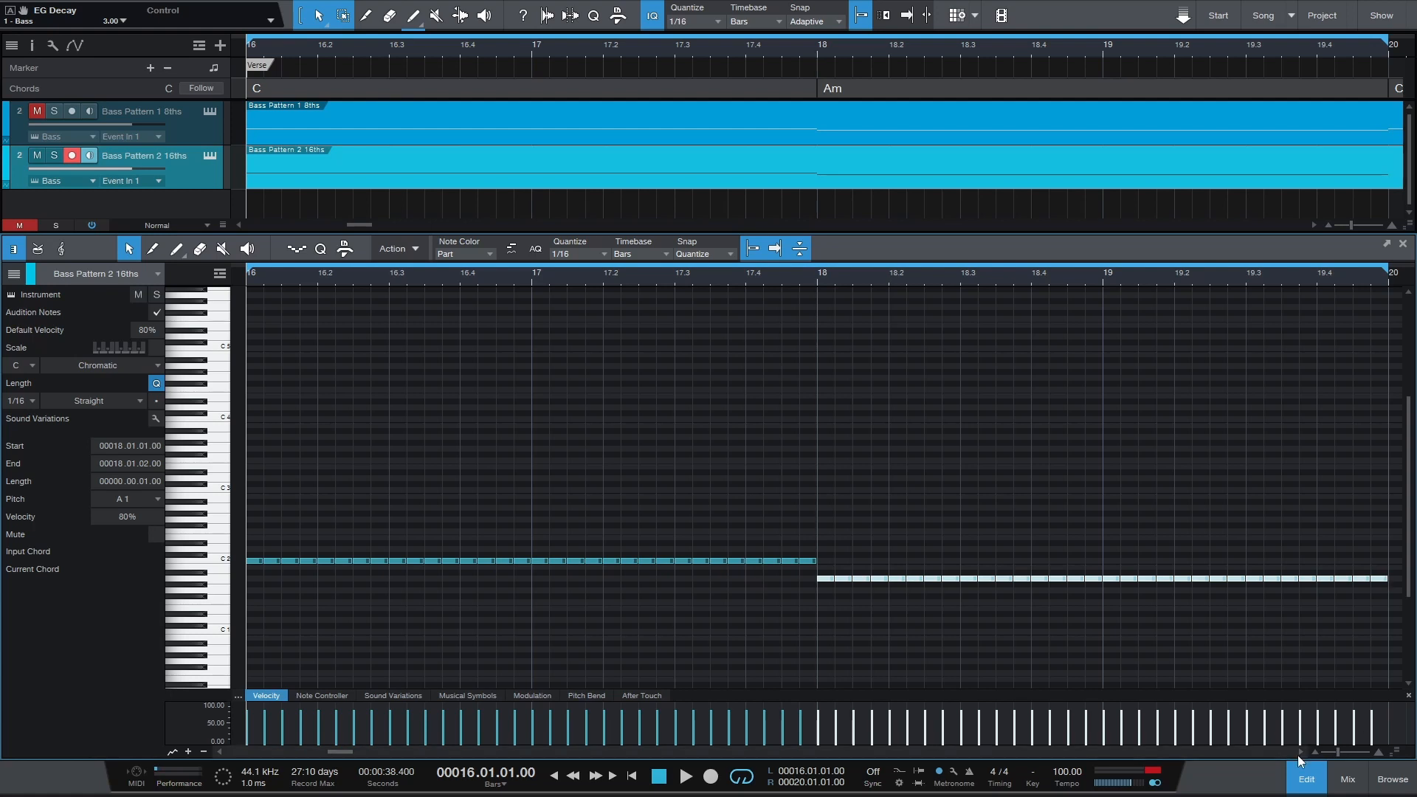
# Set the song tempo to 70 and start playback of the sixteenth-note pattern.
pyautogui.click(1067, 772)
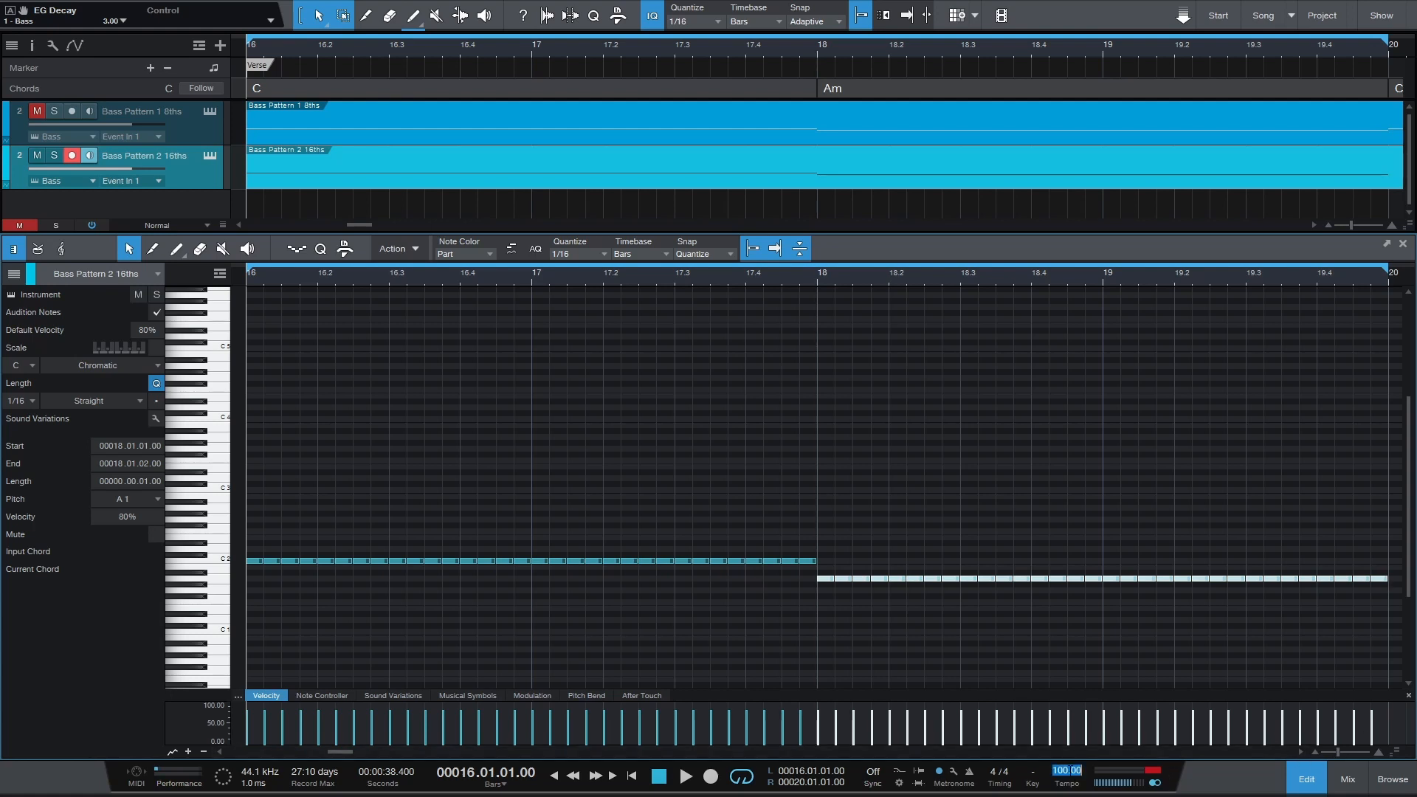
pyautogui.write('70')
pyautogui.press('Return')
pyautogui.press('space')
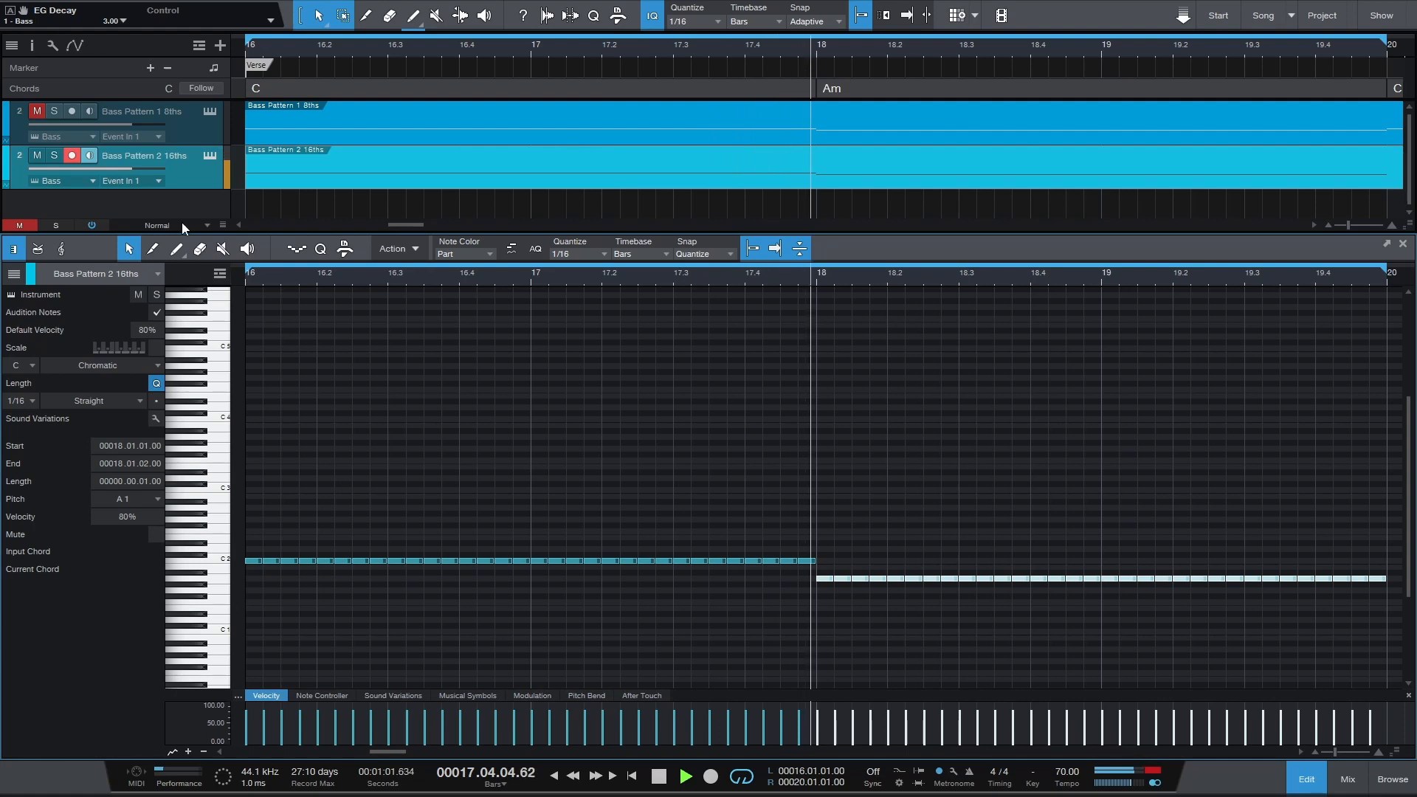
# Set the Polysix EG Decay to 2.70 during playback, then stop and close the instrument window.
pyautogui.click(11, 295)
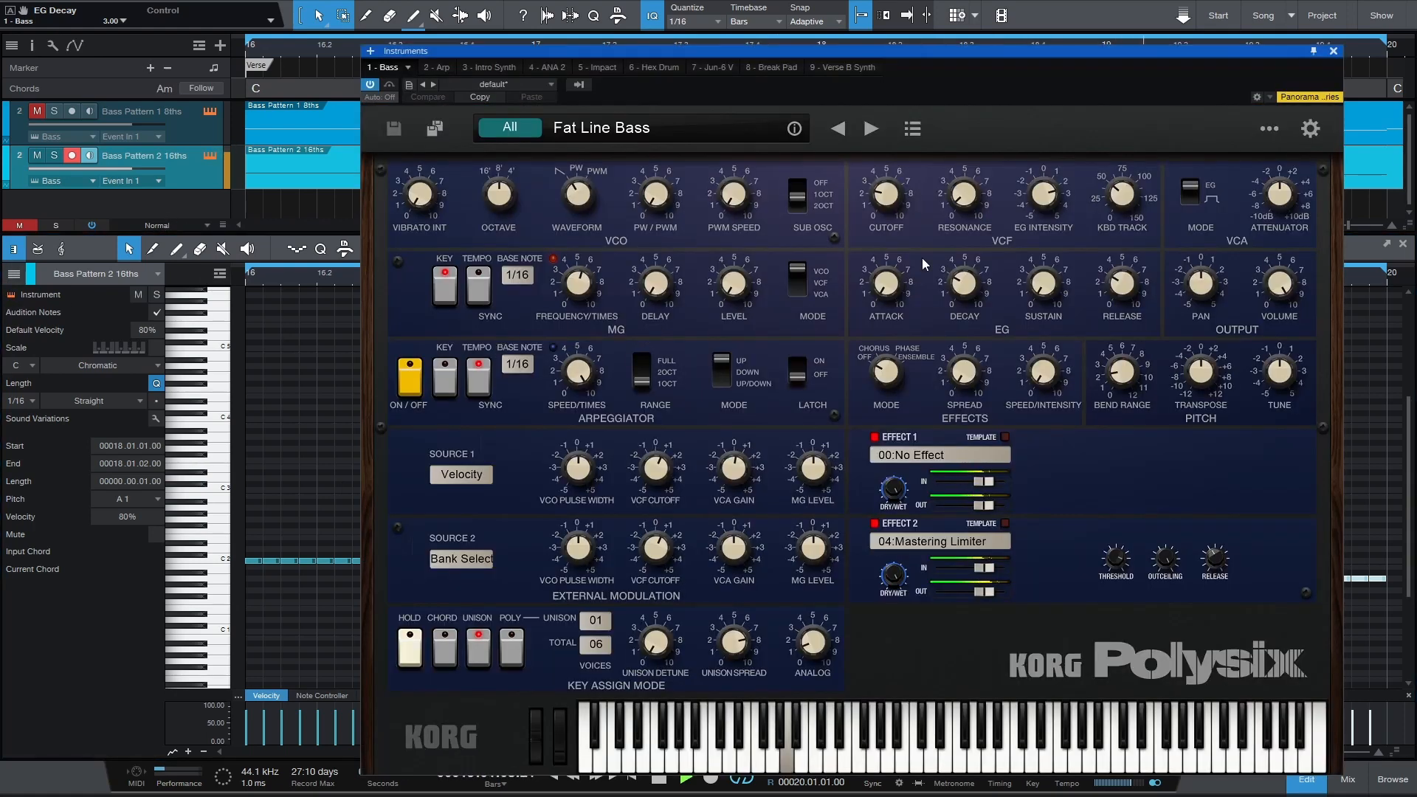
pyautogui.moveTo(962, 285); pyautogui.dragTo(960, 286)
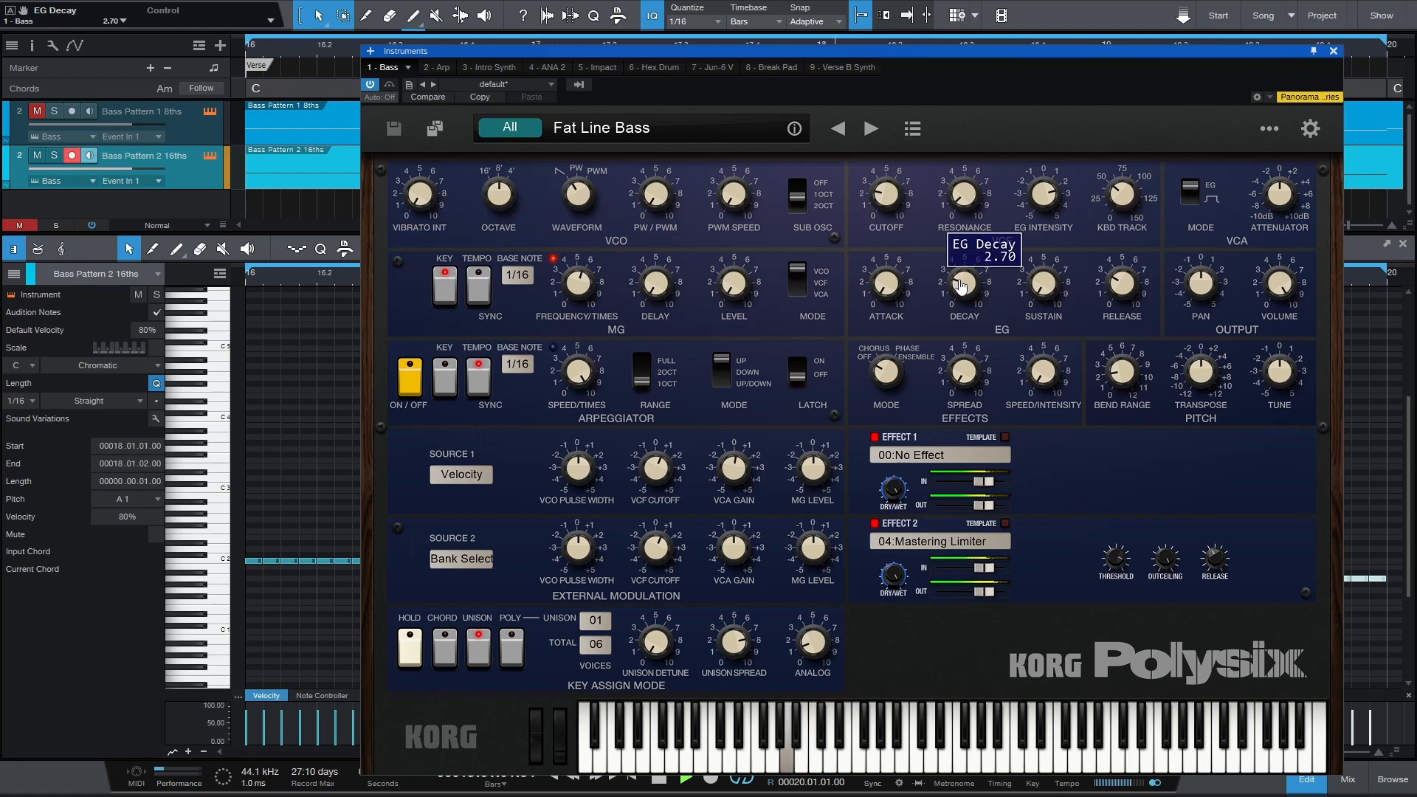
pyautogui.press('space')
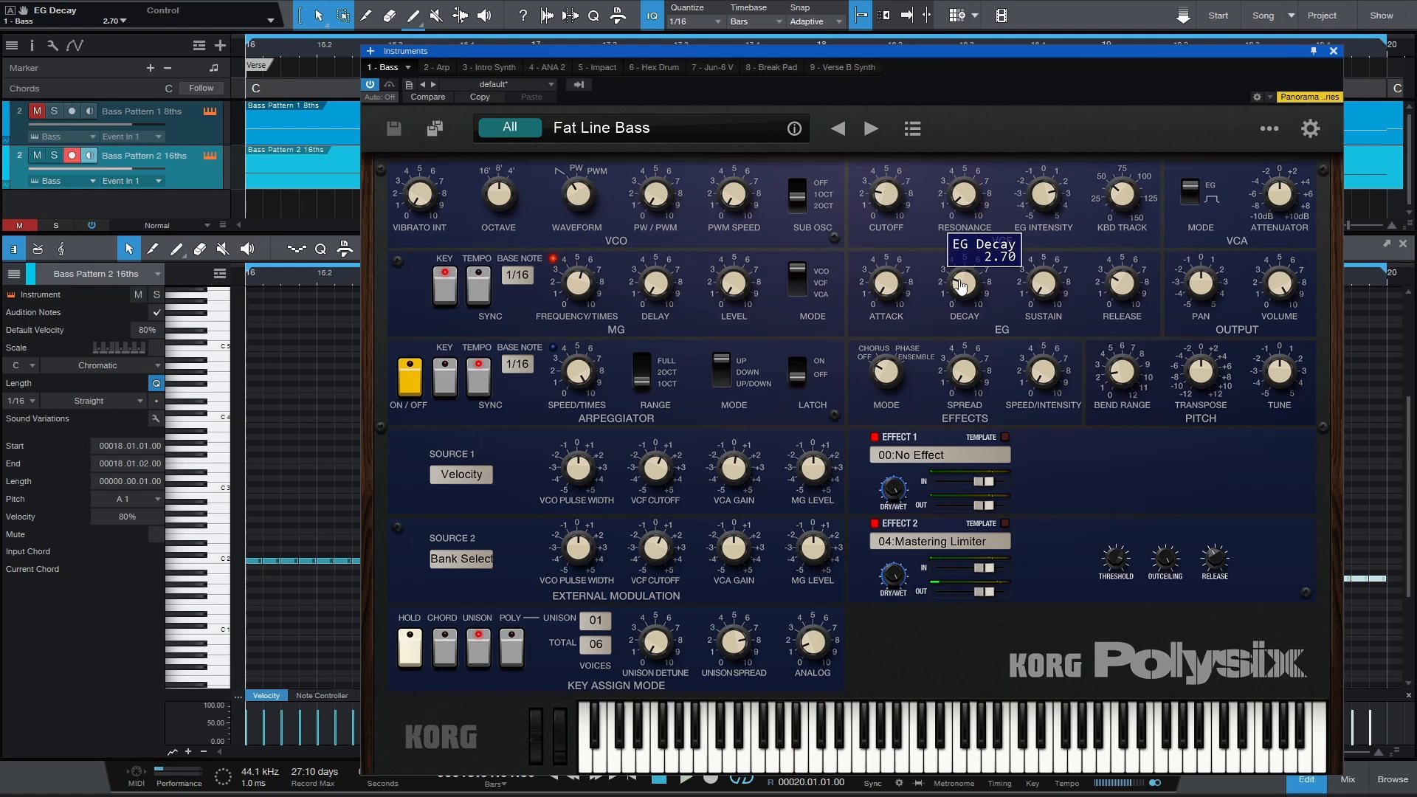
pyautogui.press('Escape')
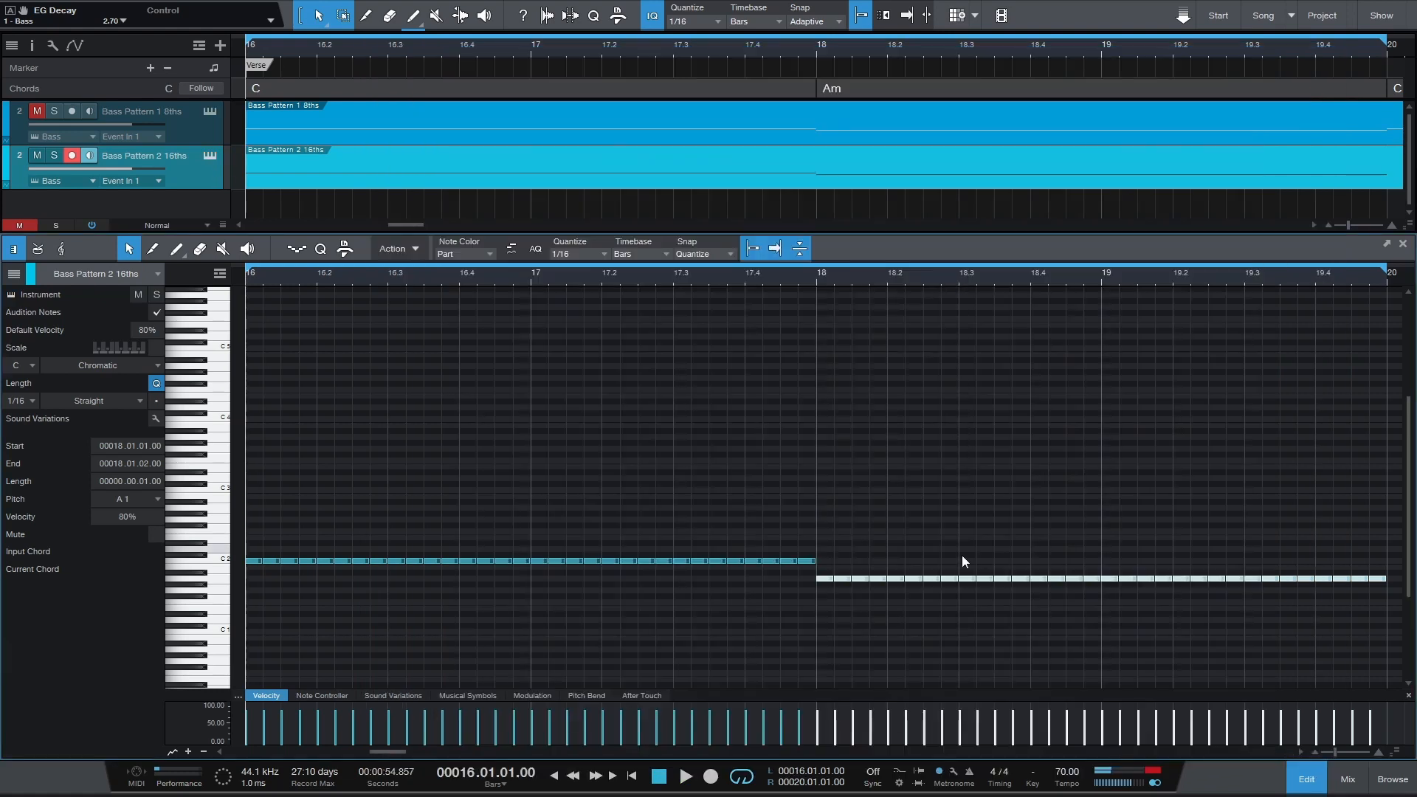
# Set the song tempo to 120.
pyautogui.doubleClick(1062, 771)
pyautogui.write('120')
pyautogui.press('Return')
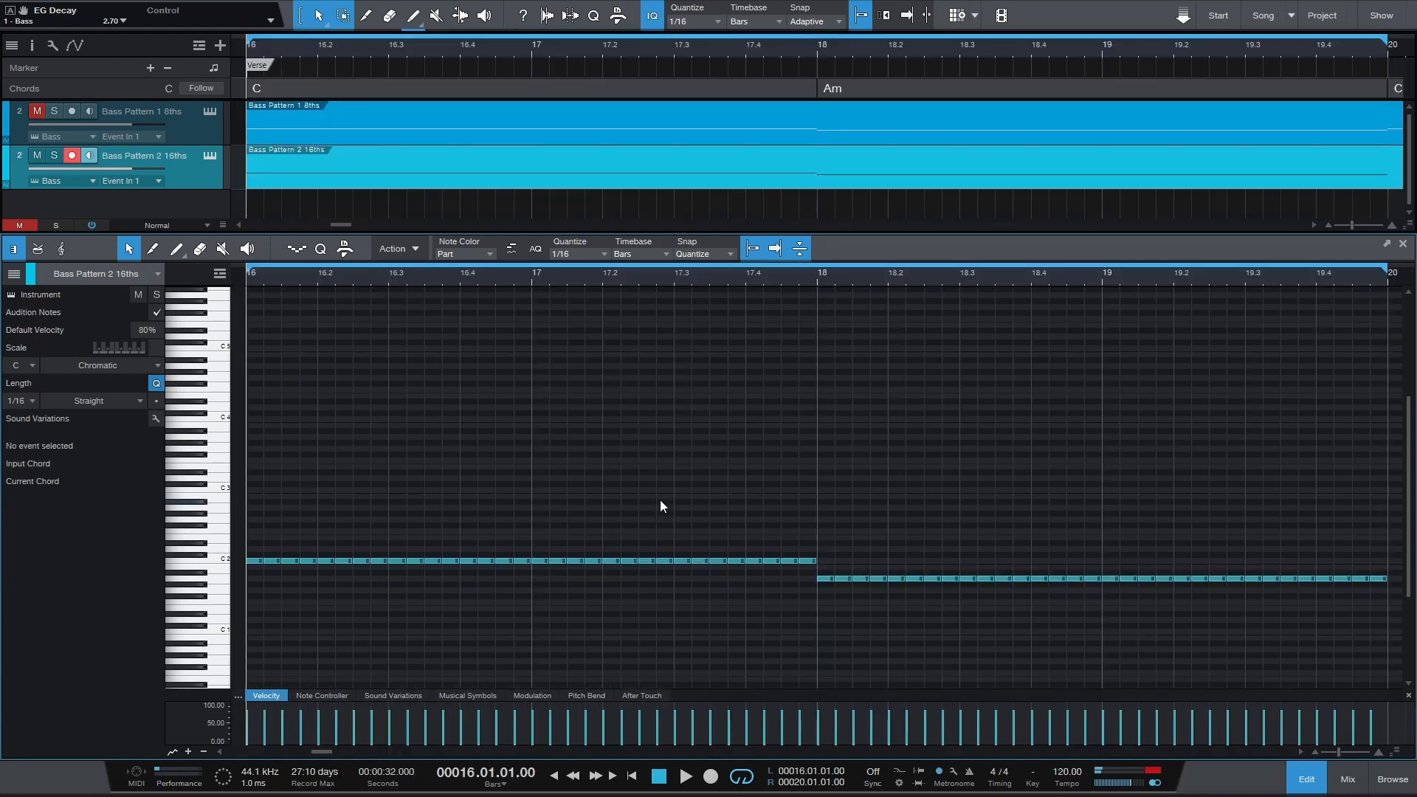
# Play the sixteenth-note pattern, set the Polysix EG Decay to 2.60 during playback, then stop and close the instrument window.
pyautogui.press('space')
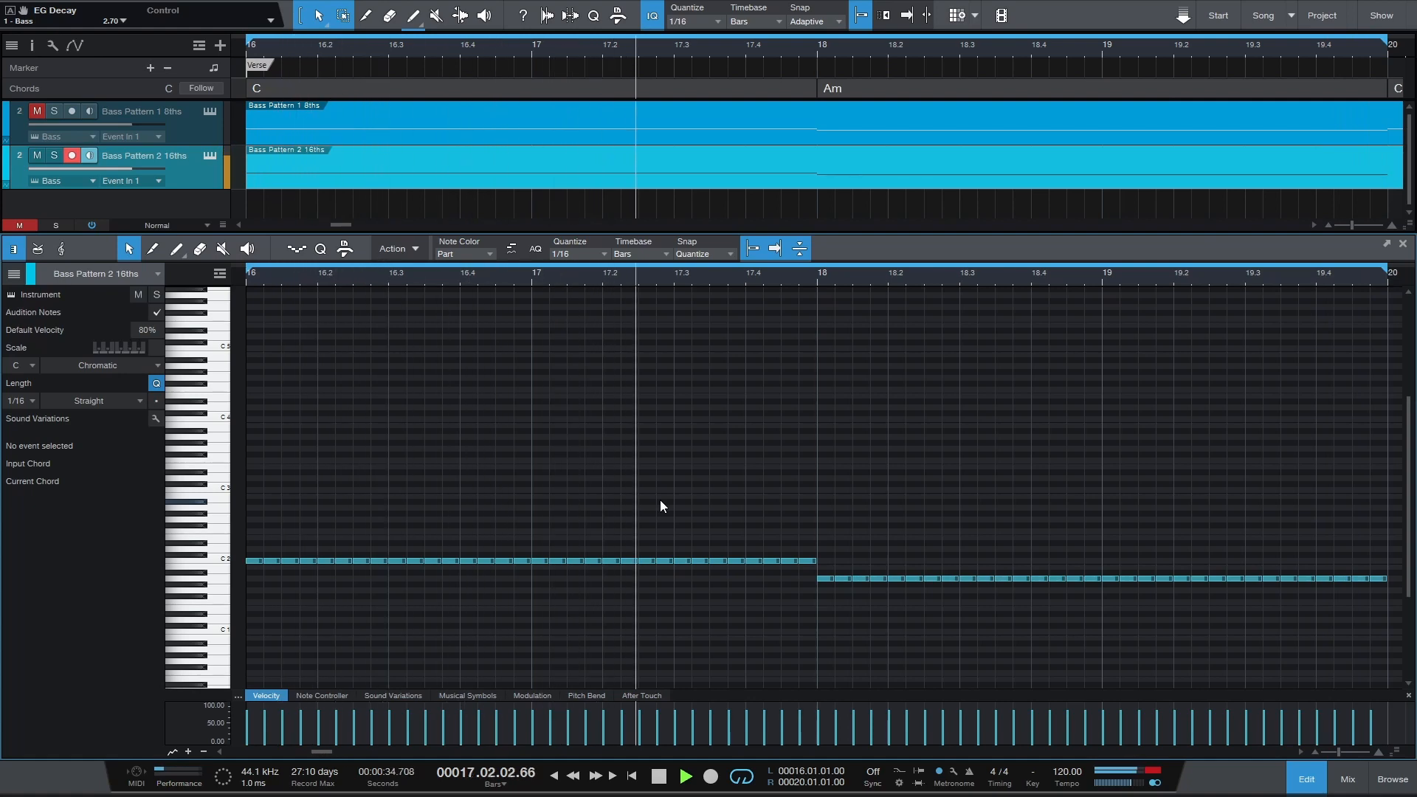
pyautogui.click(11, 295)
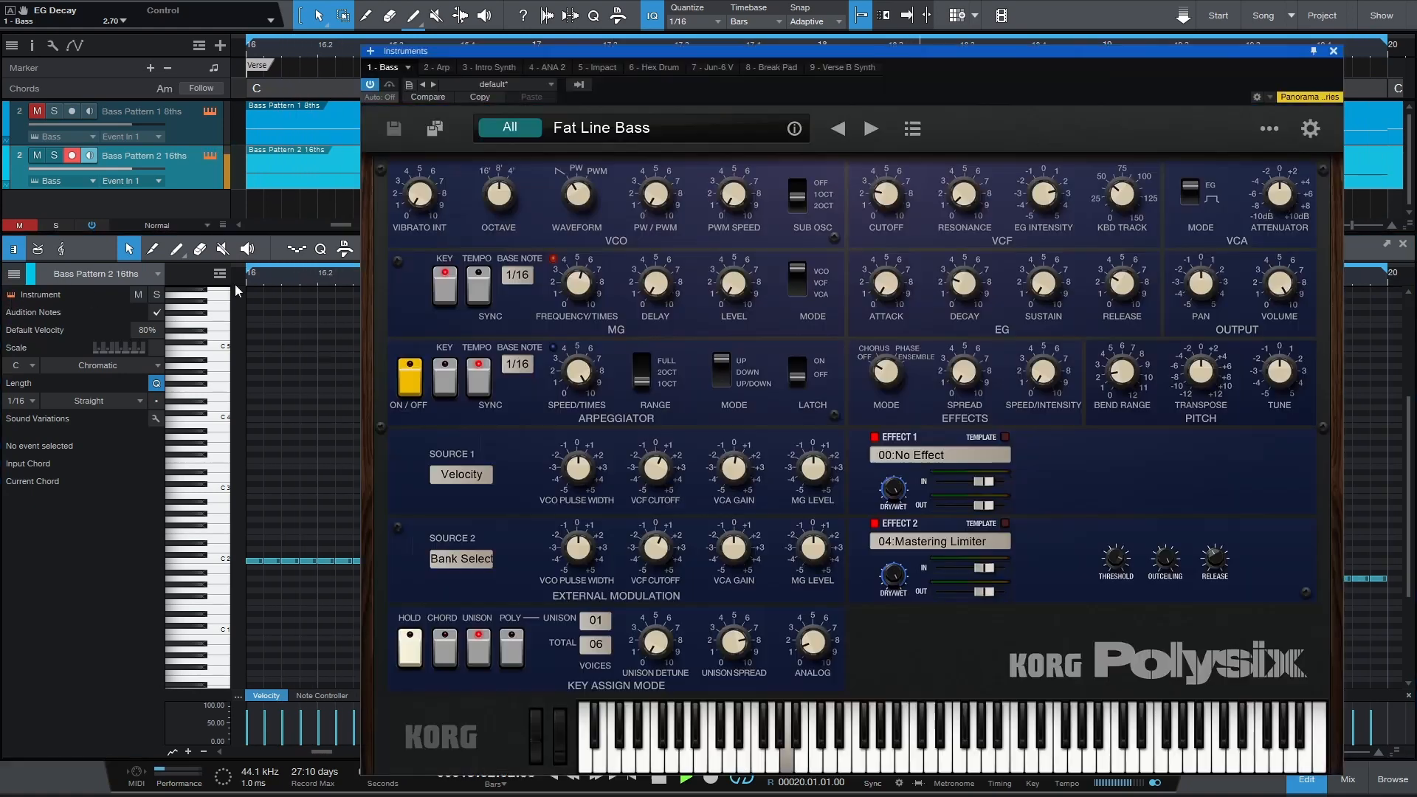
pyautogui.scroll(-4, 961, 292)
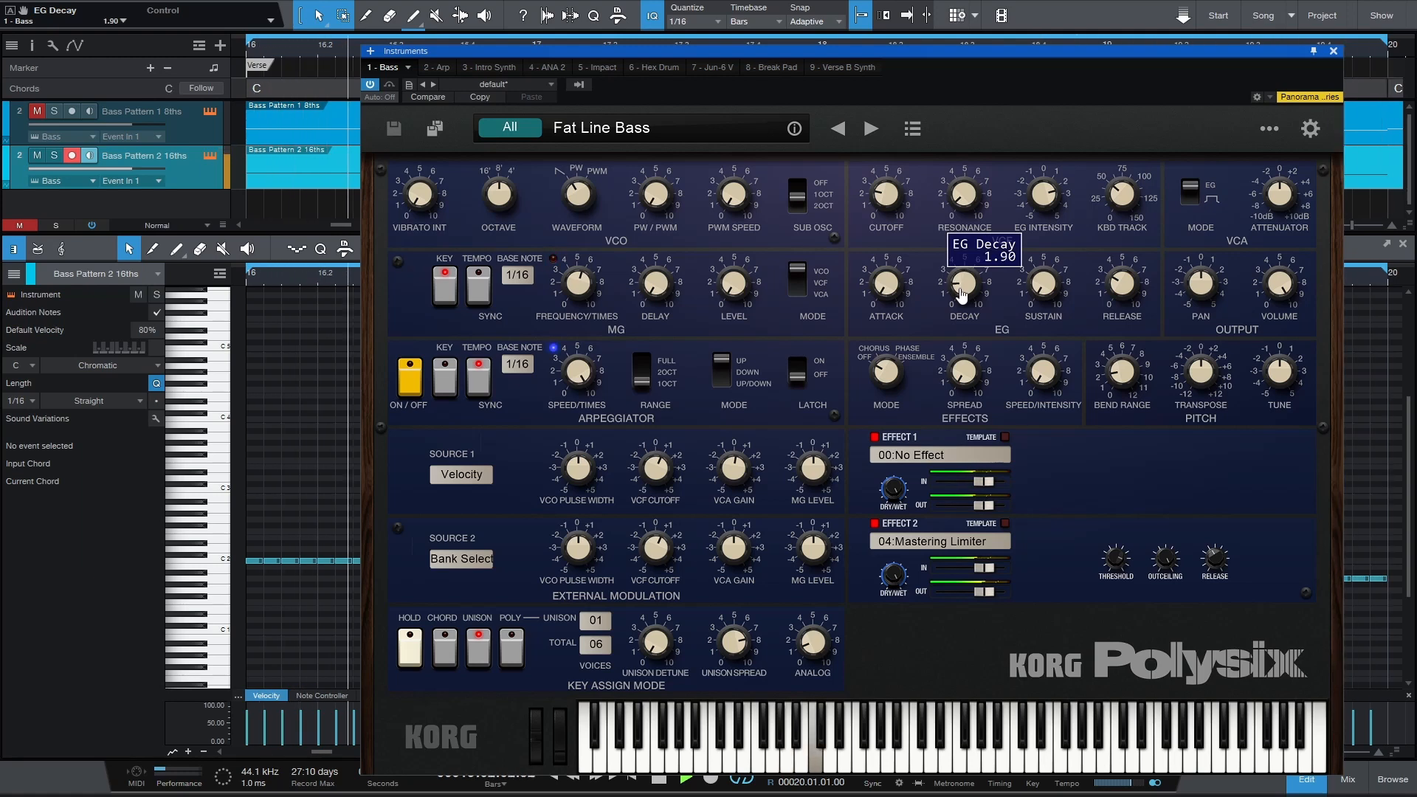
pyautogui.scroll(3, 961, 292)
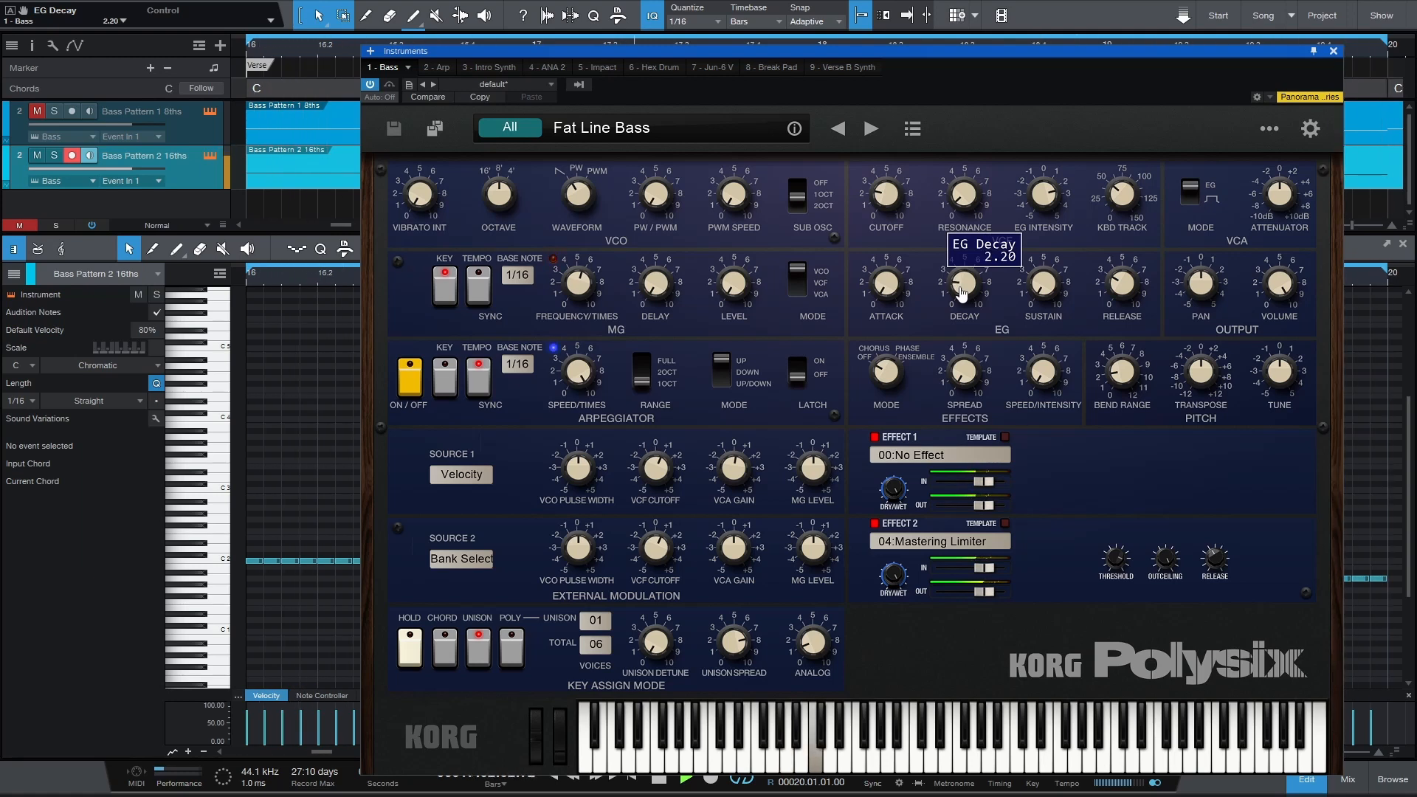
pyautogui.scroll(10, 960, 292)
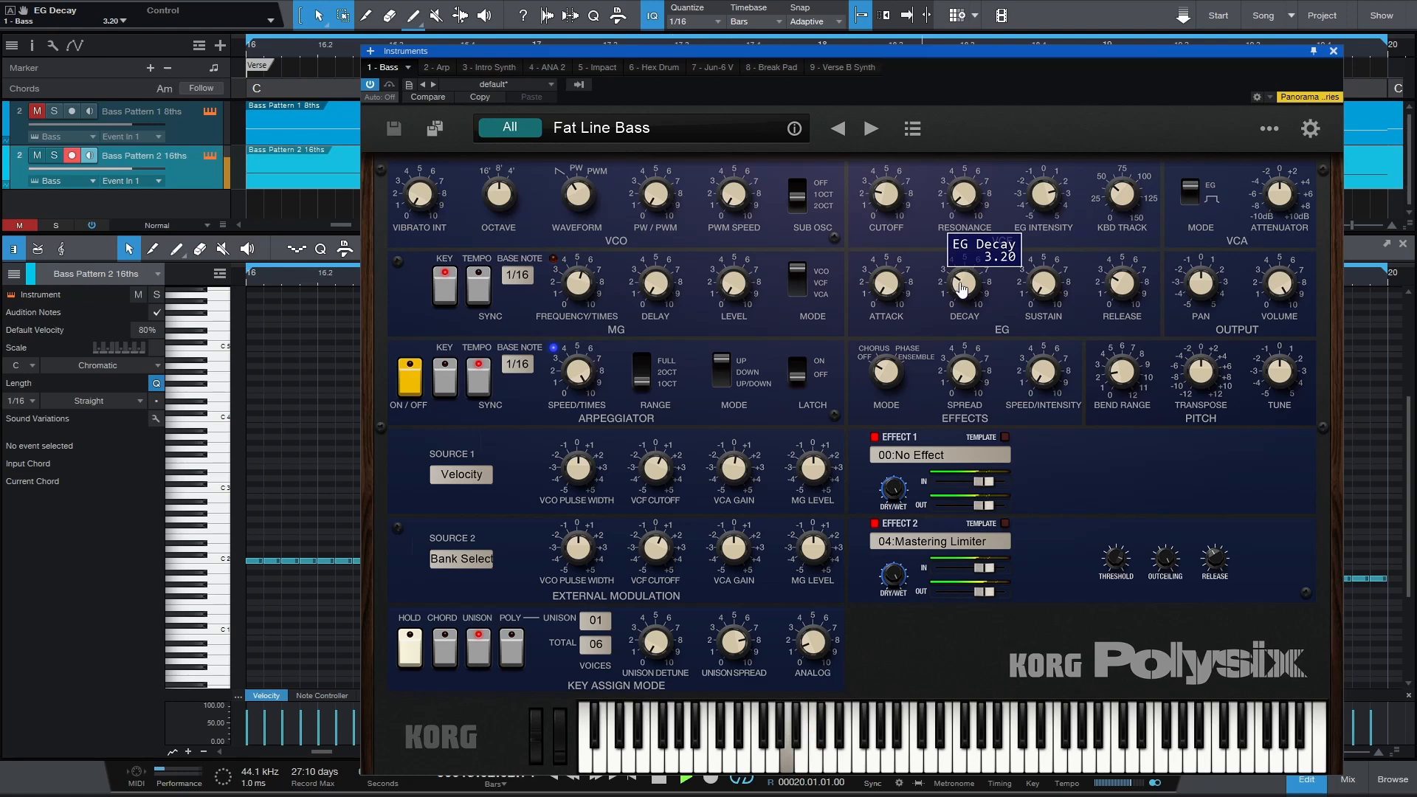
pyautogui.scroll(-6, 960, 287)
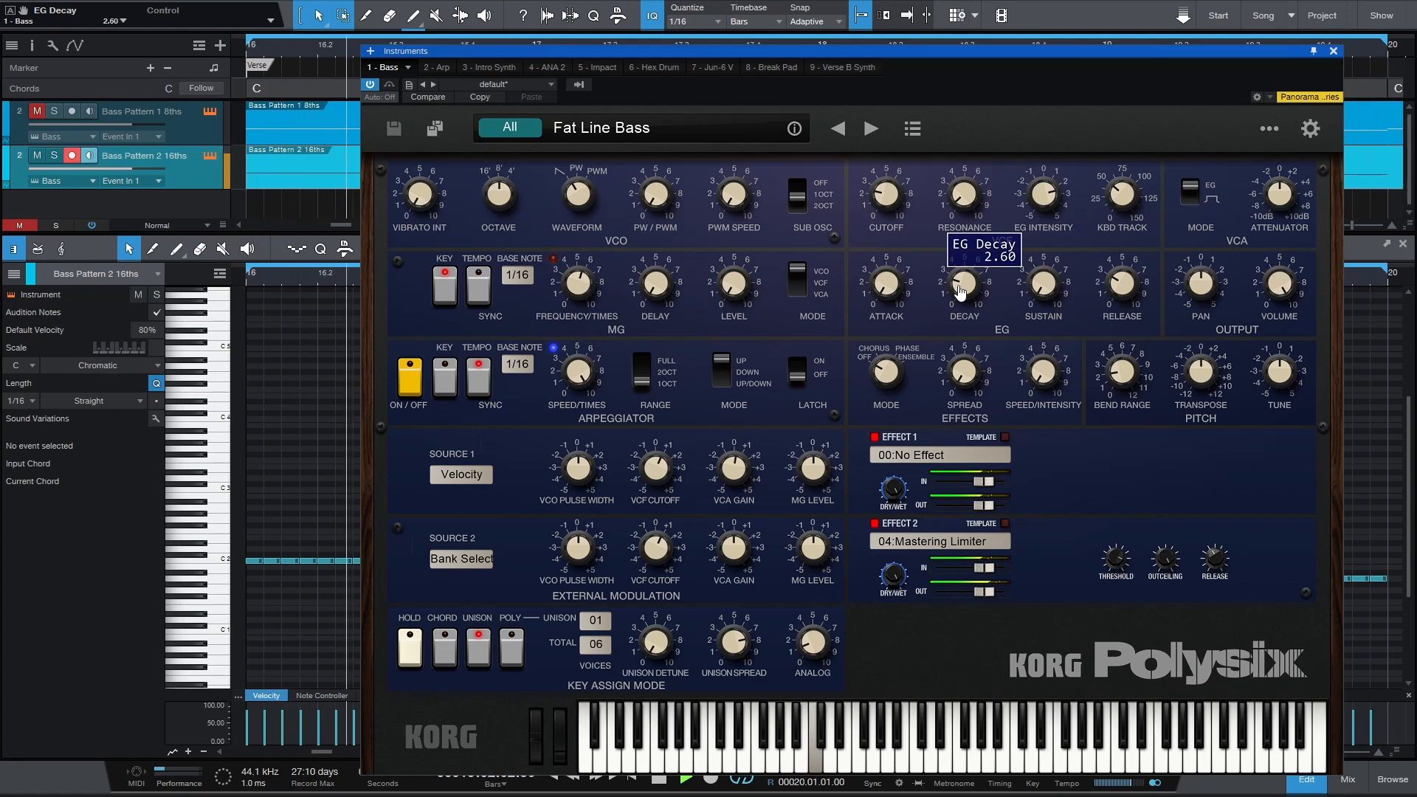
pyautogui.press('space')
pyautogui.press('Escape')
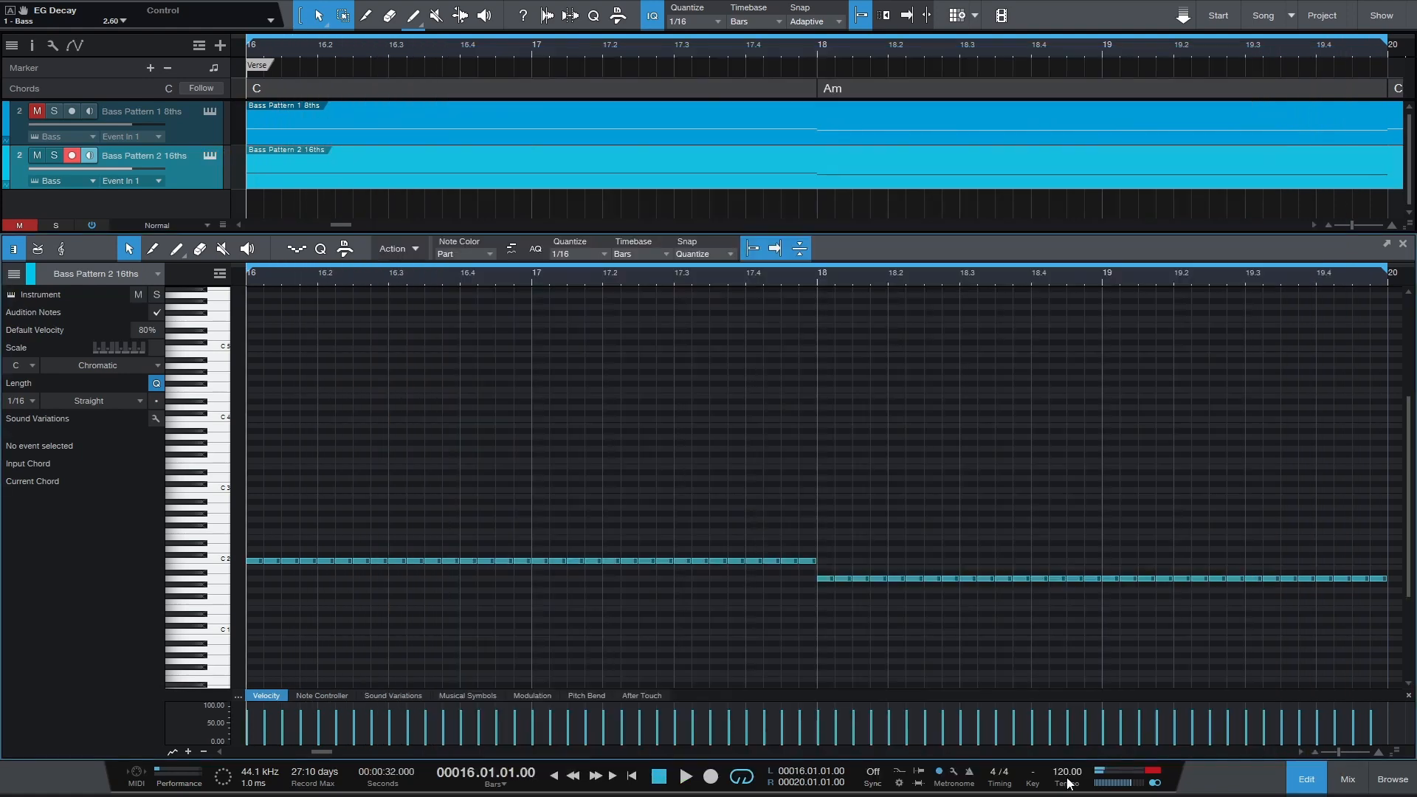
# Set the song tempo to 140.
pyautogui.click(1067, 771)
pyautogui.write('140')
pyautogui.press('Return')
# Play the sixteenth-note bass pattern from the loop start at the new tempo, then stop.
pyautogui.press('KP_1')
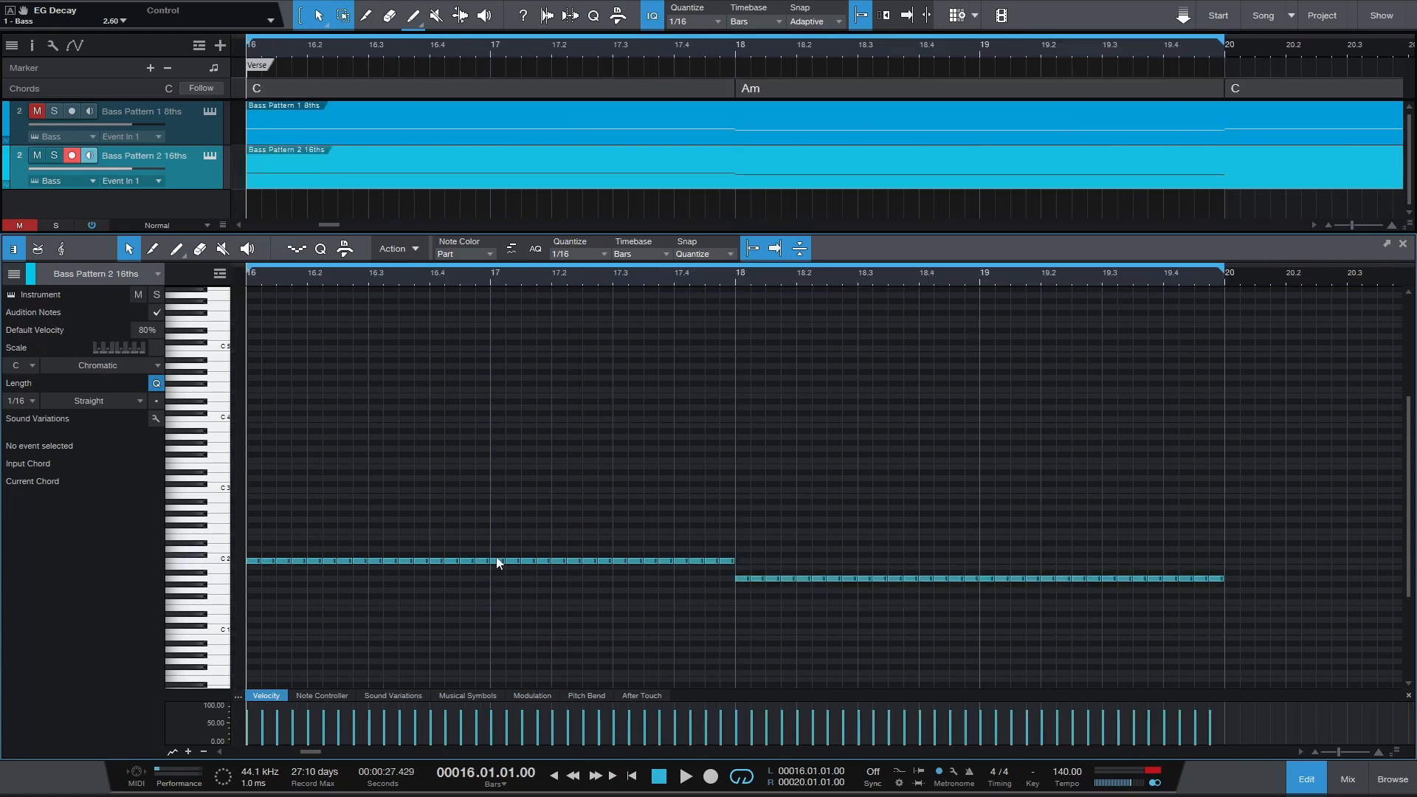
pyautogui.press('space')
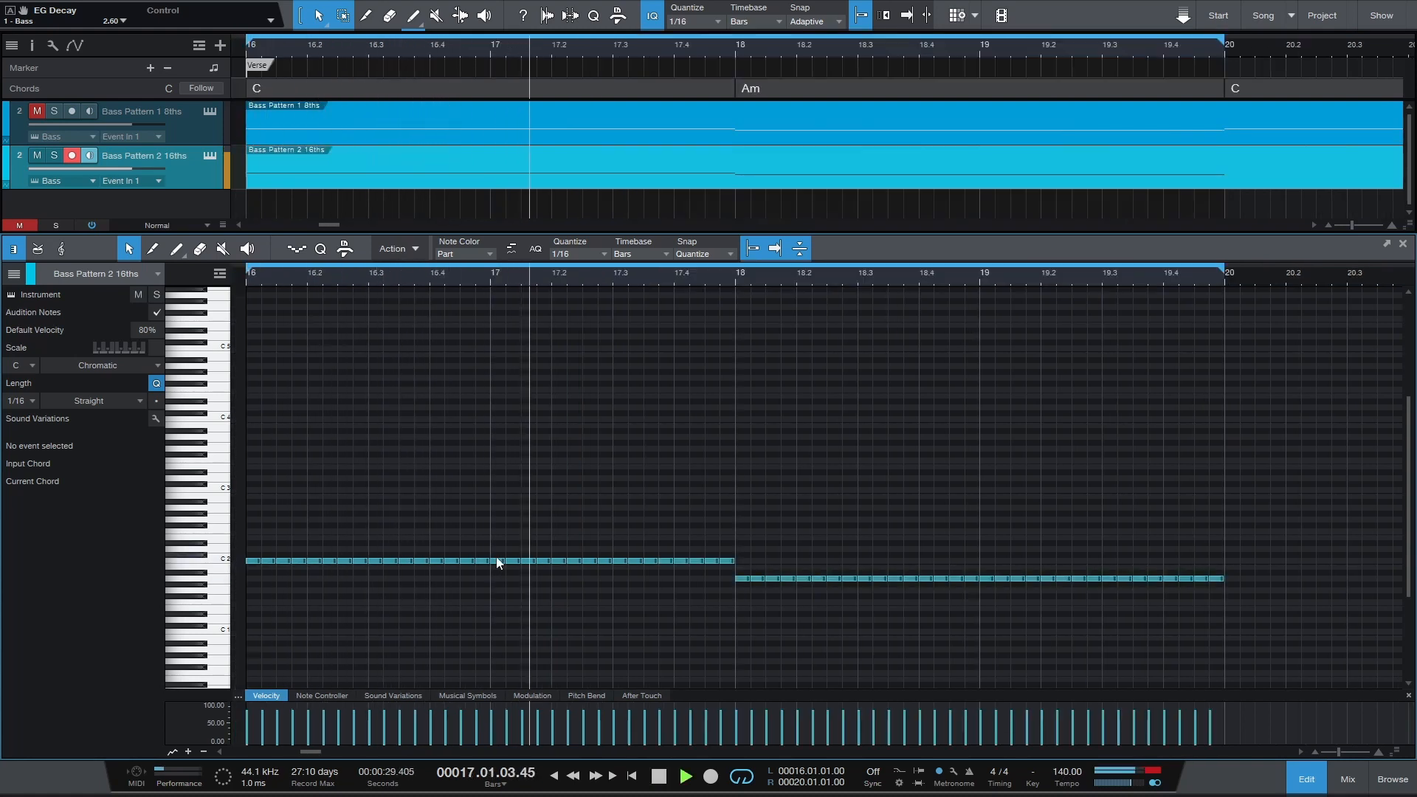
pyautogui.press('space')
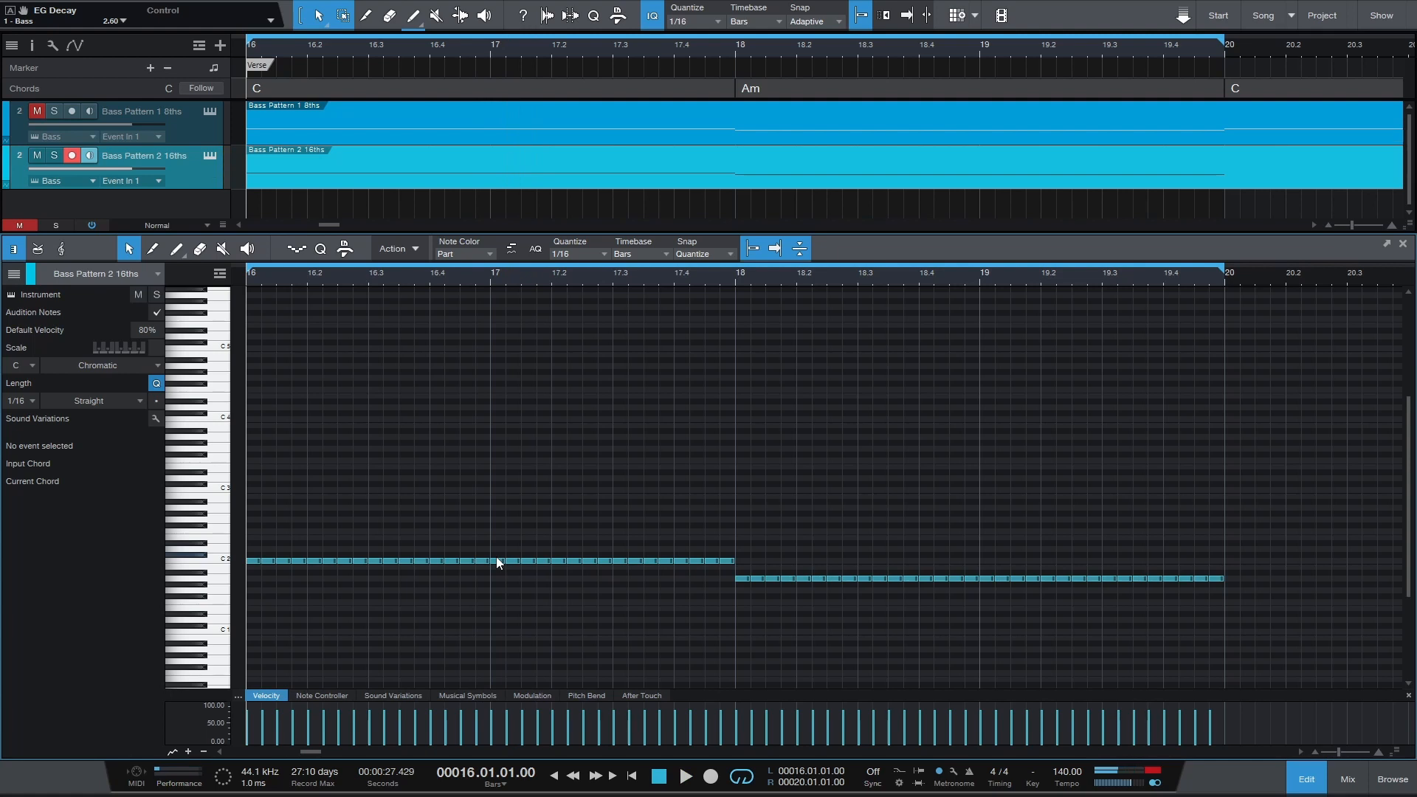